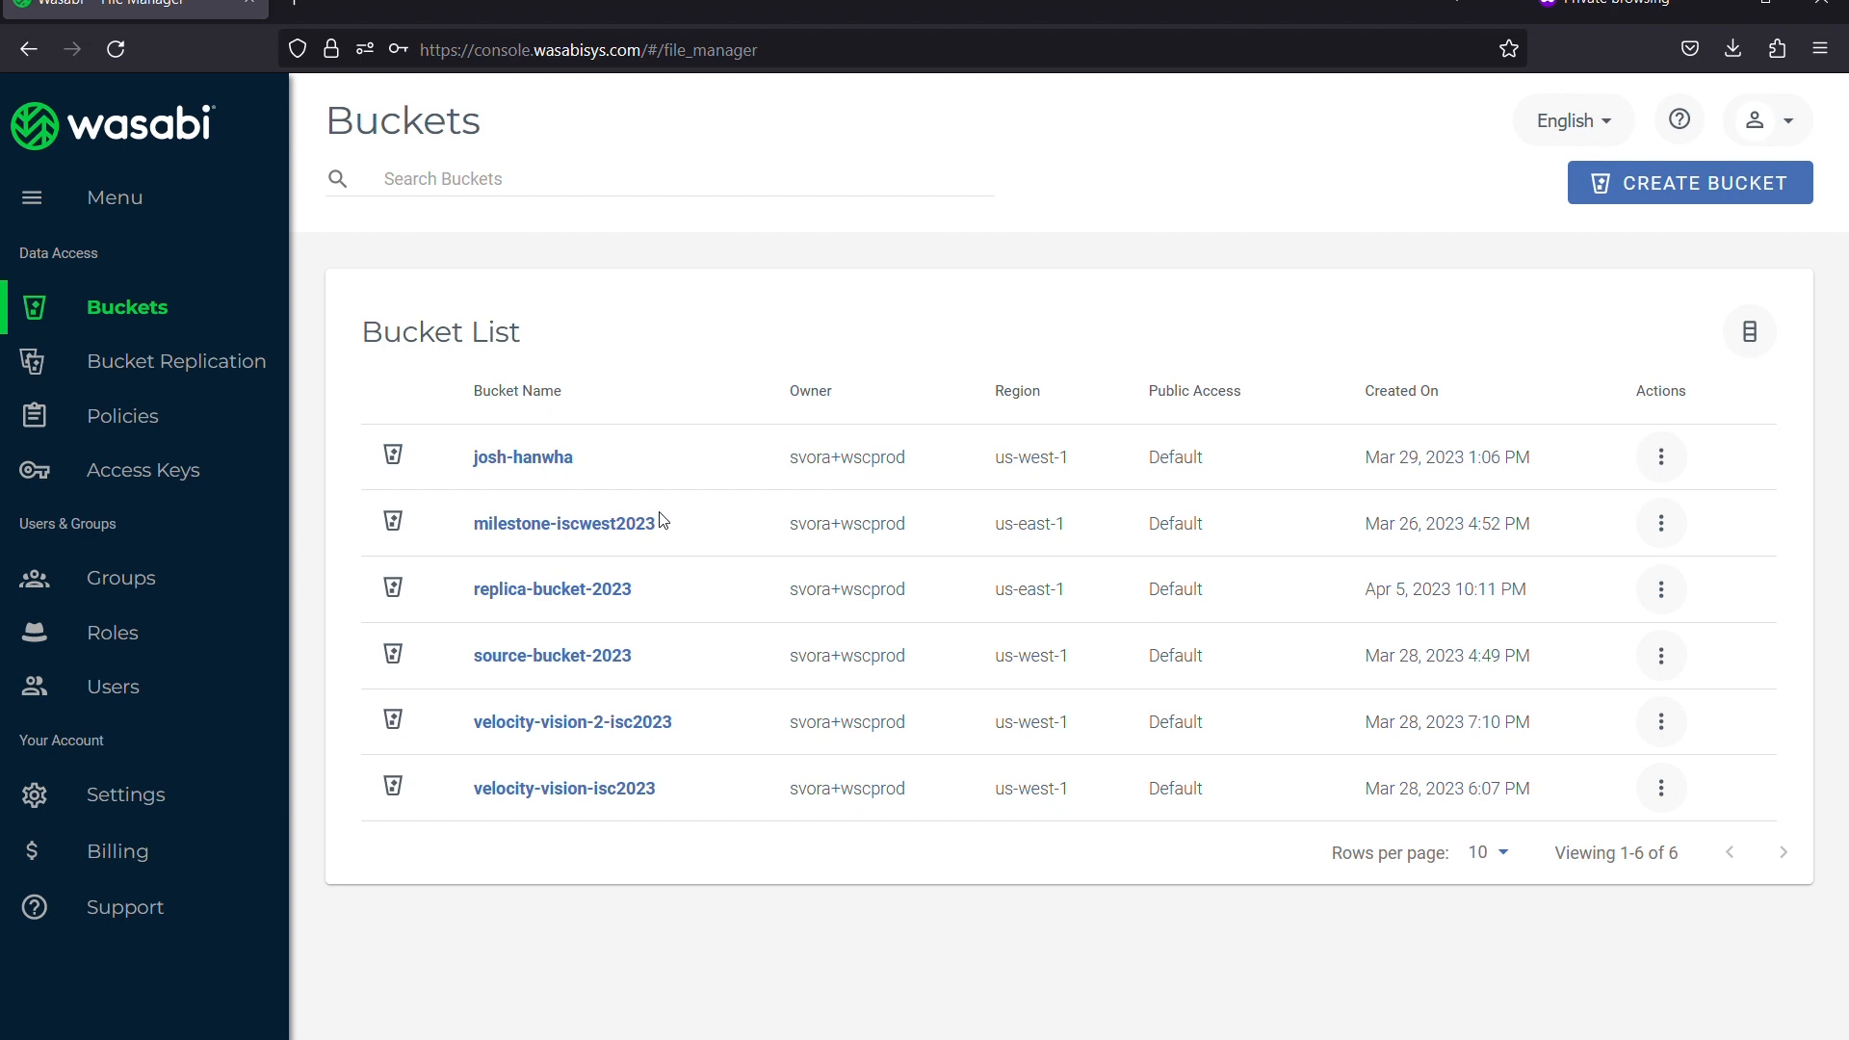
{"action": "left_click", "coordinate": [1690, 183]}
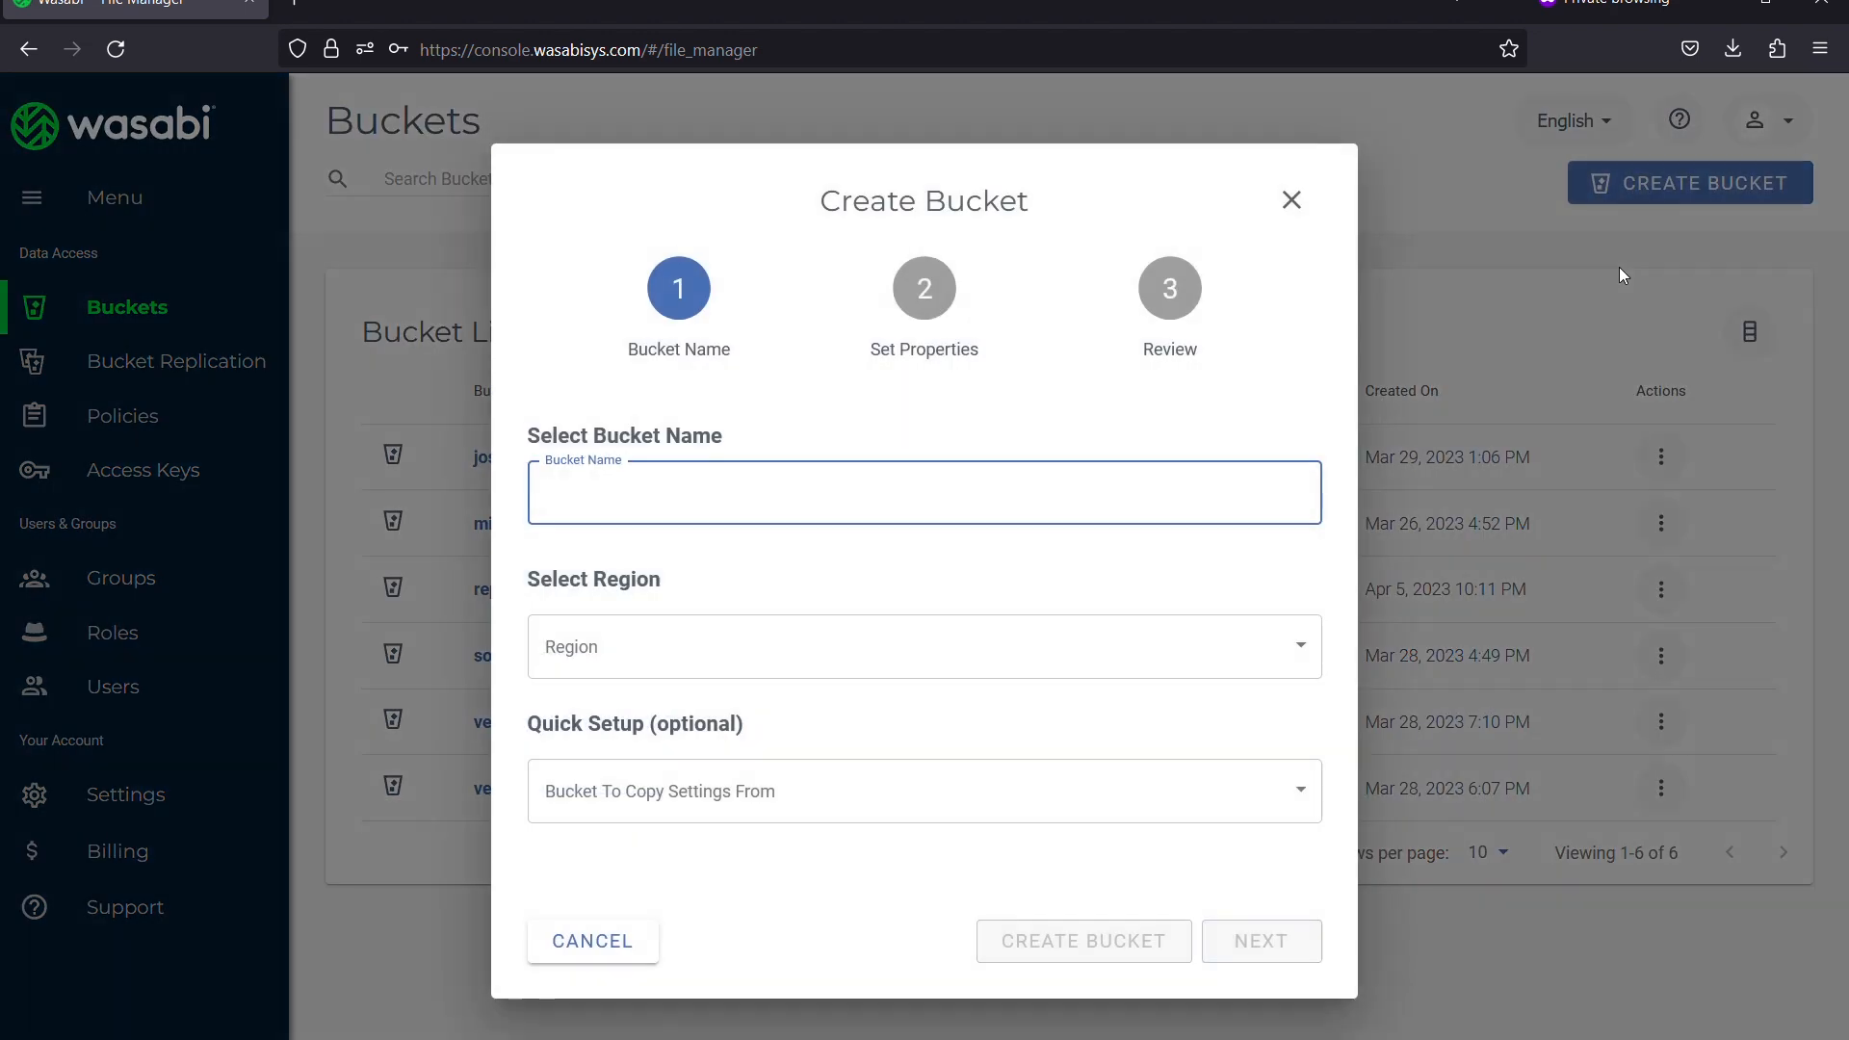
{"action": "left_click", "coordinate": [749, 650]}
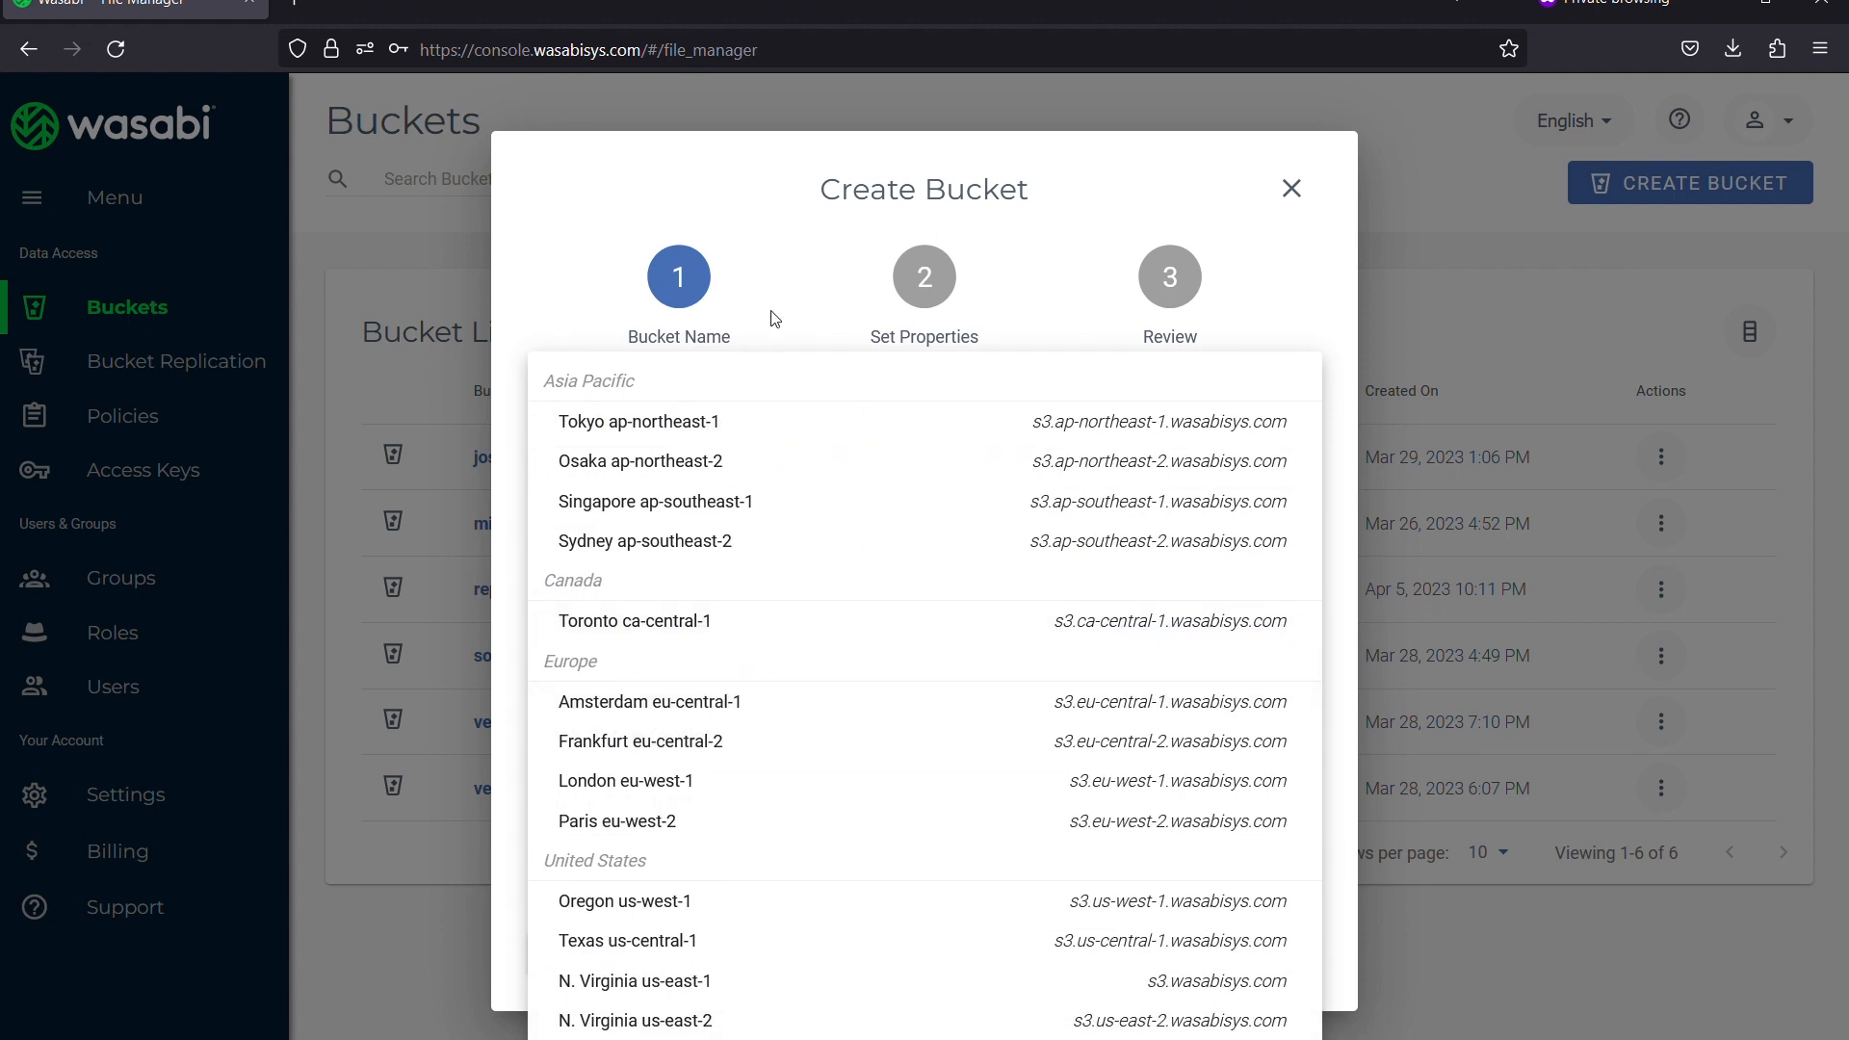
{"action": "left_click", "coordinate": [780, 287]}
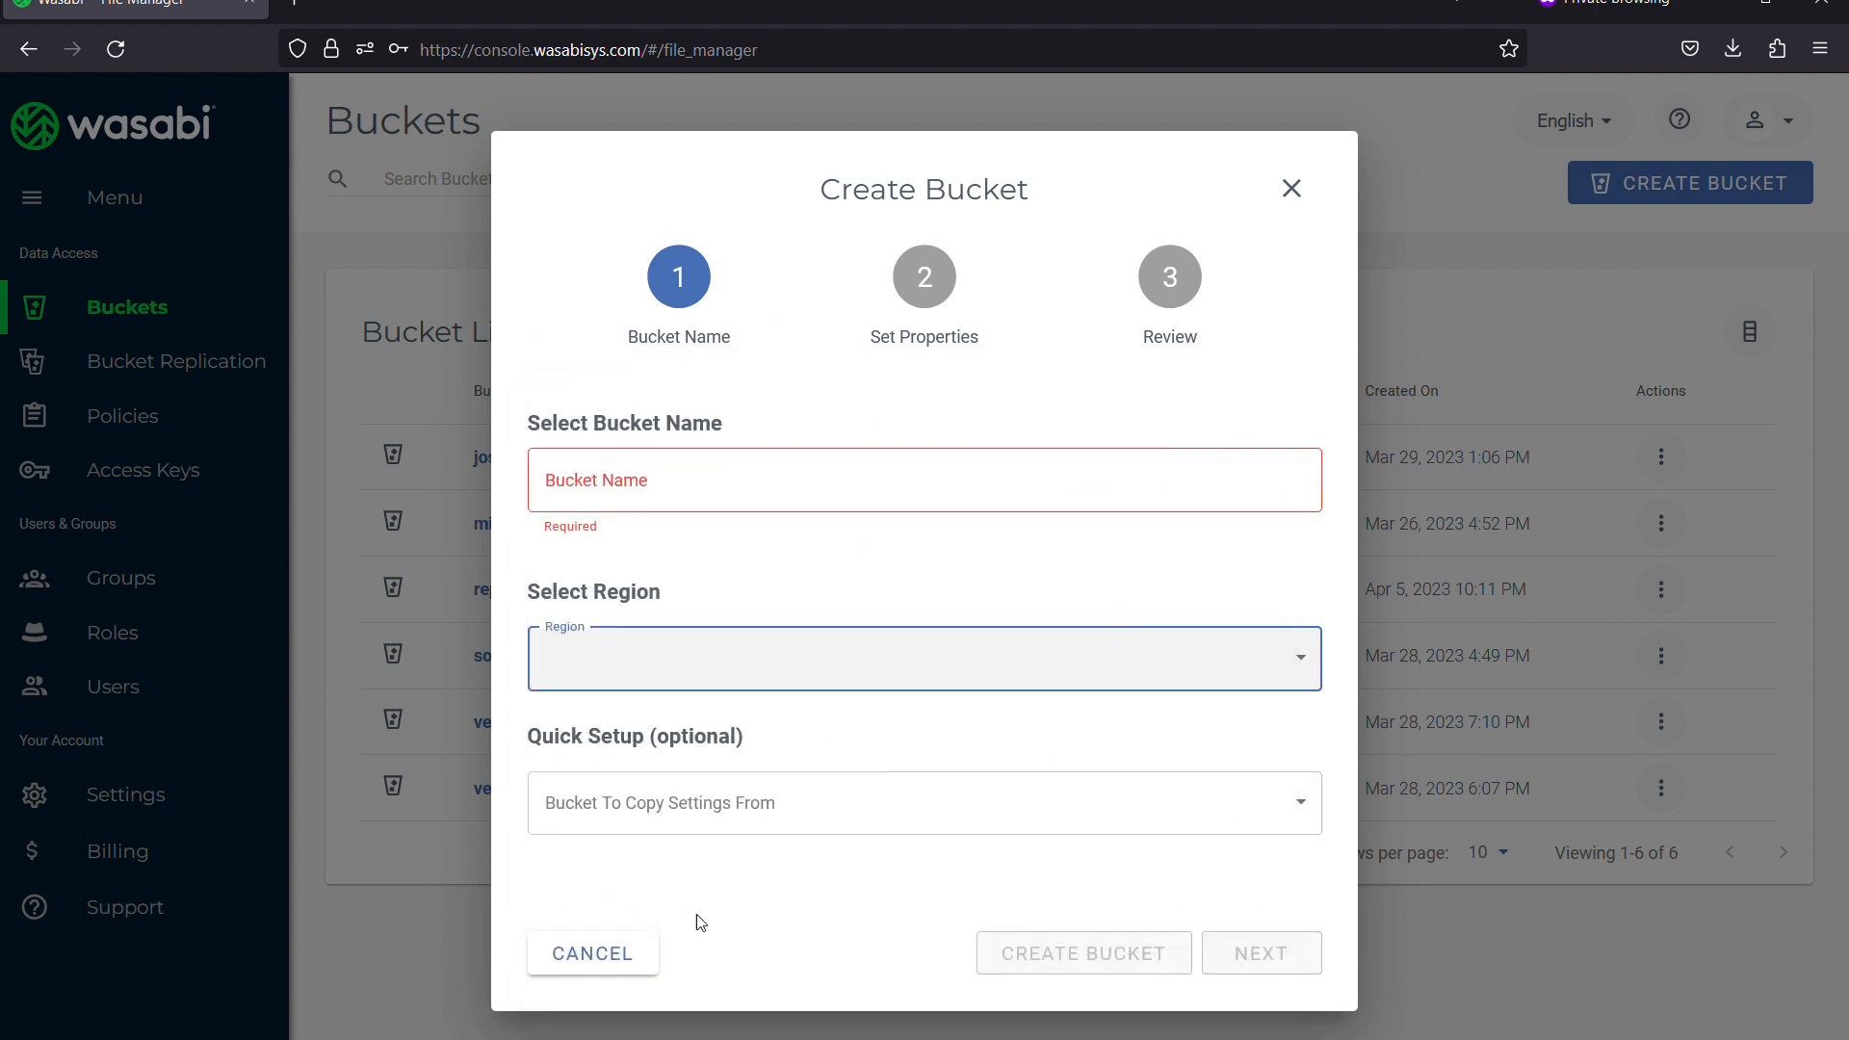
{"action": "left_click", "coordinate": [647, 954]}
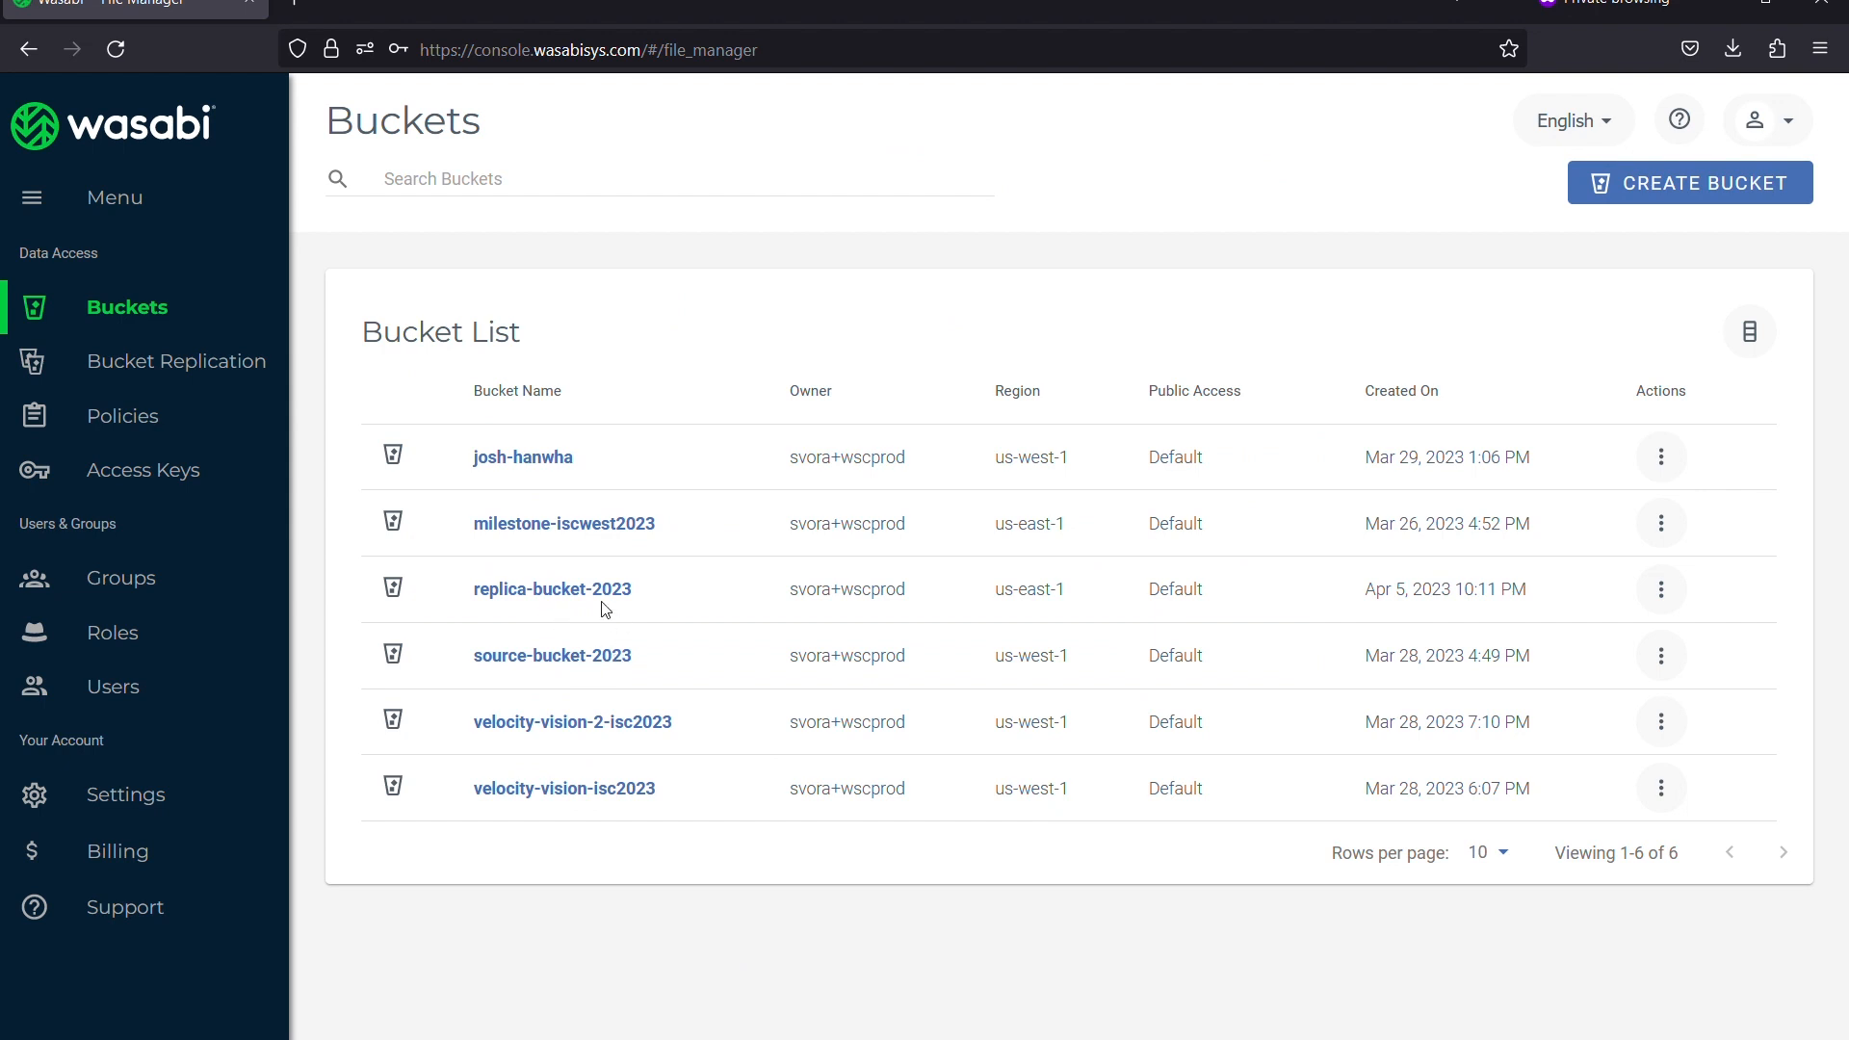
Inspect the contents of source-bucket-2023 and replica-bucket-2023, returning to the bucket list after each.
{"action": "left_click", "coordinate": [590, 657]}
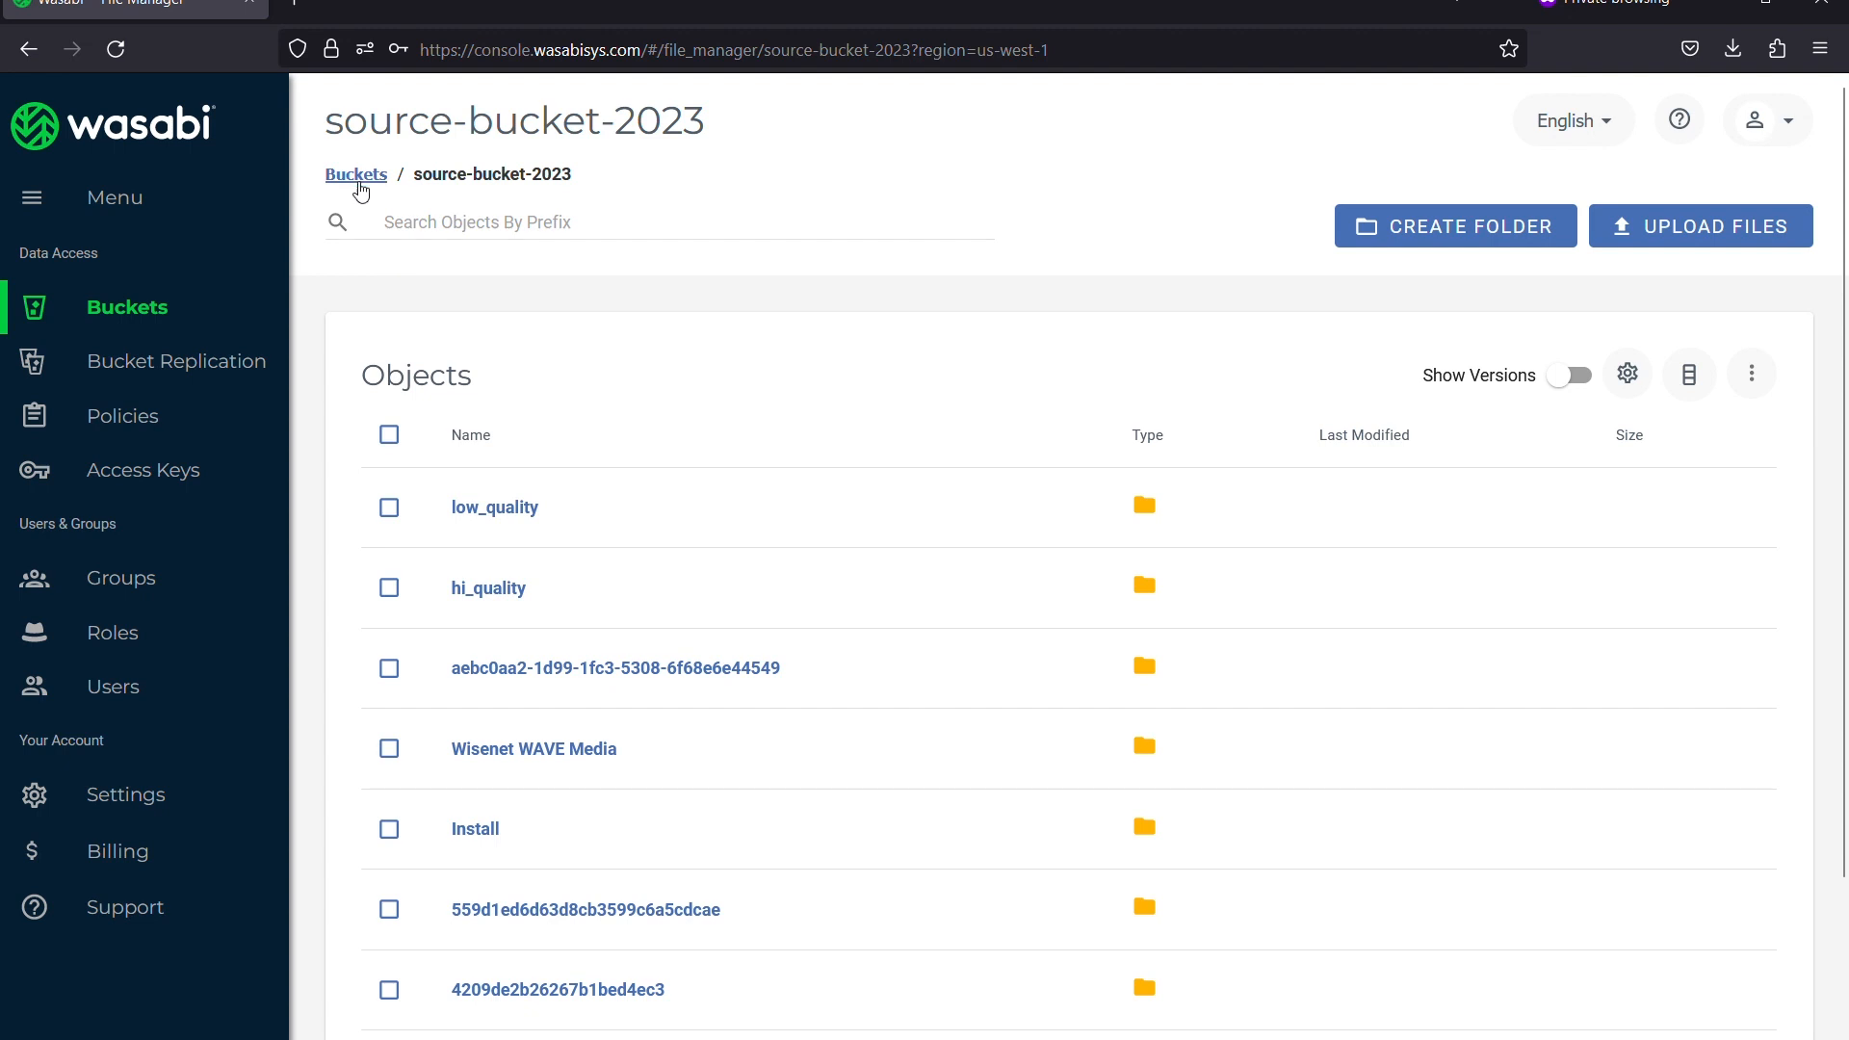
{"action": "left_click", "coordinate": [359, 177]}
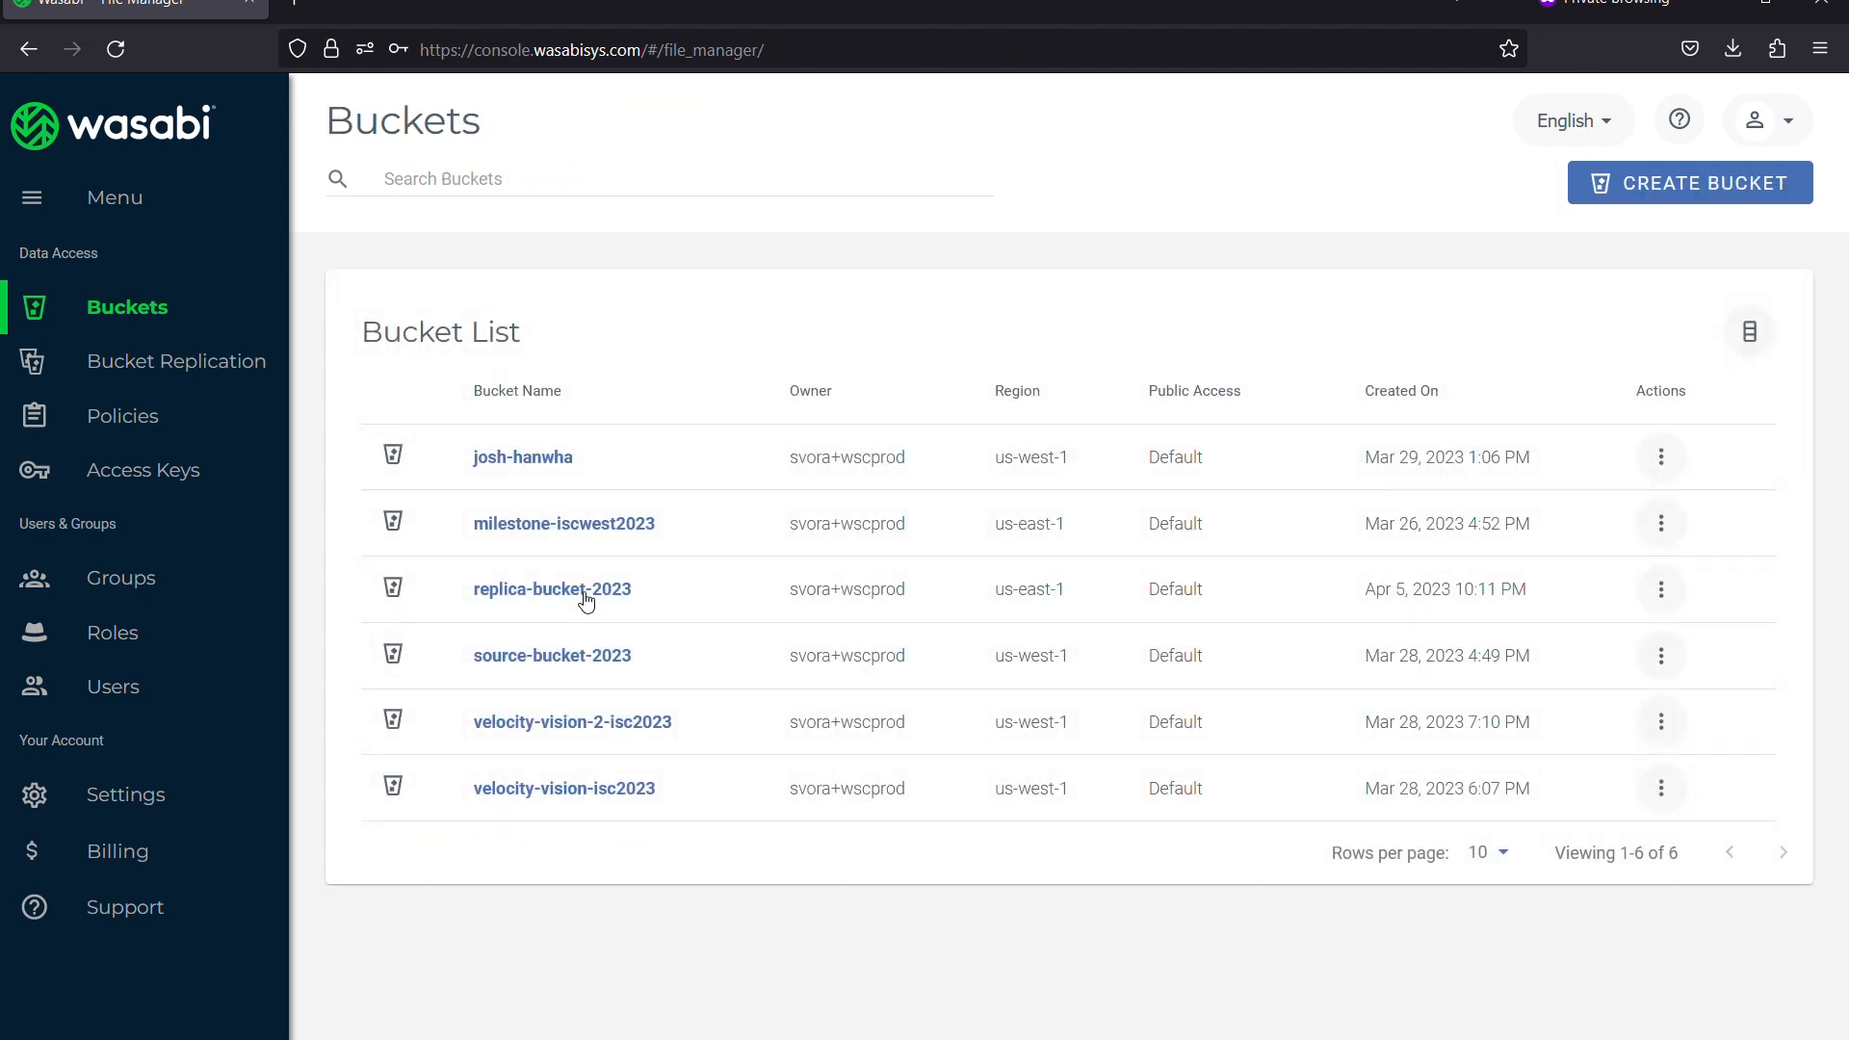
{"action": "left_click", "coordinate": [586, 590]}
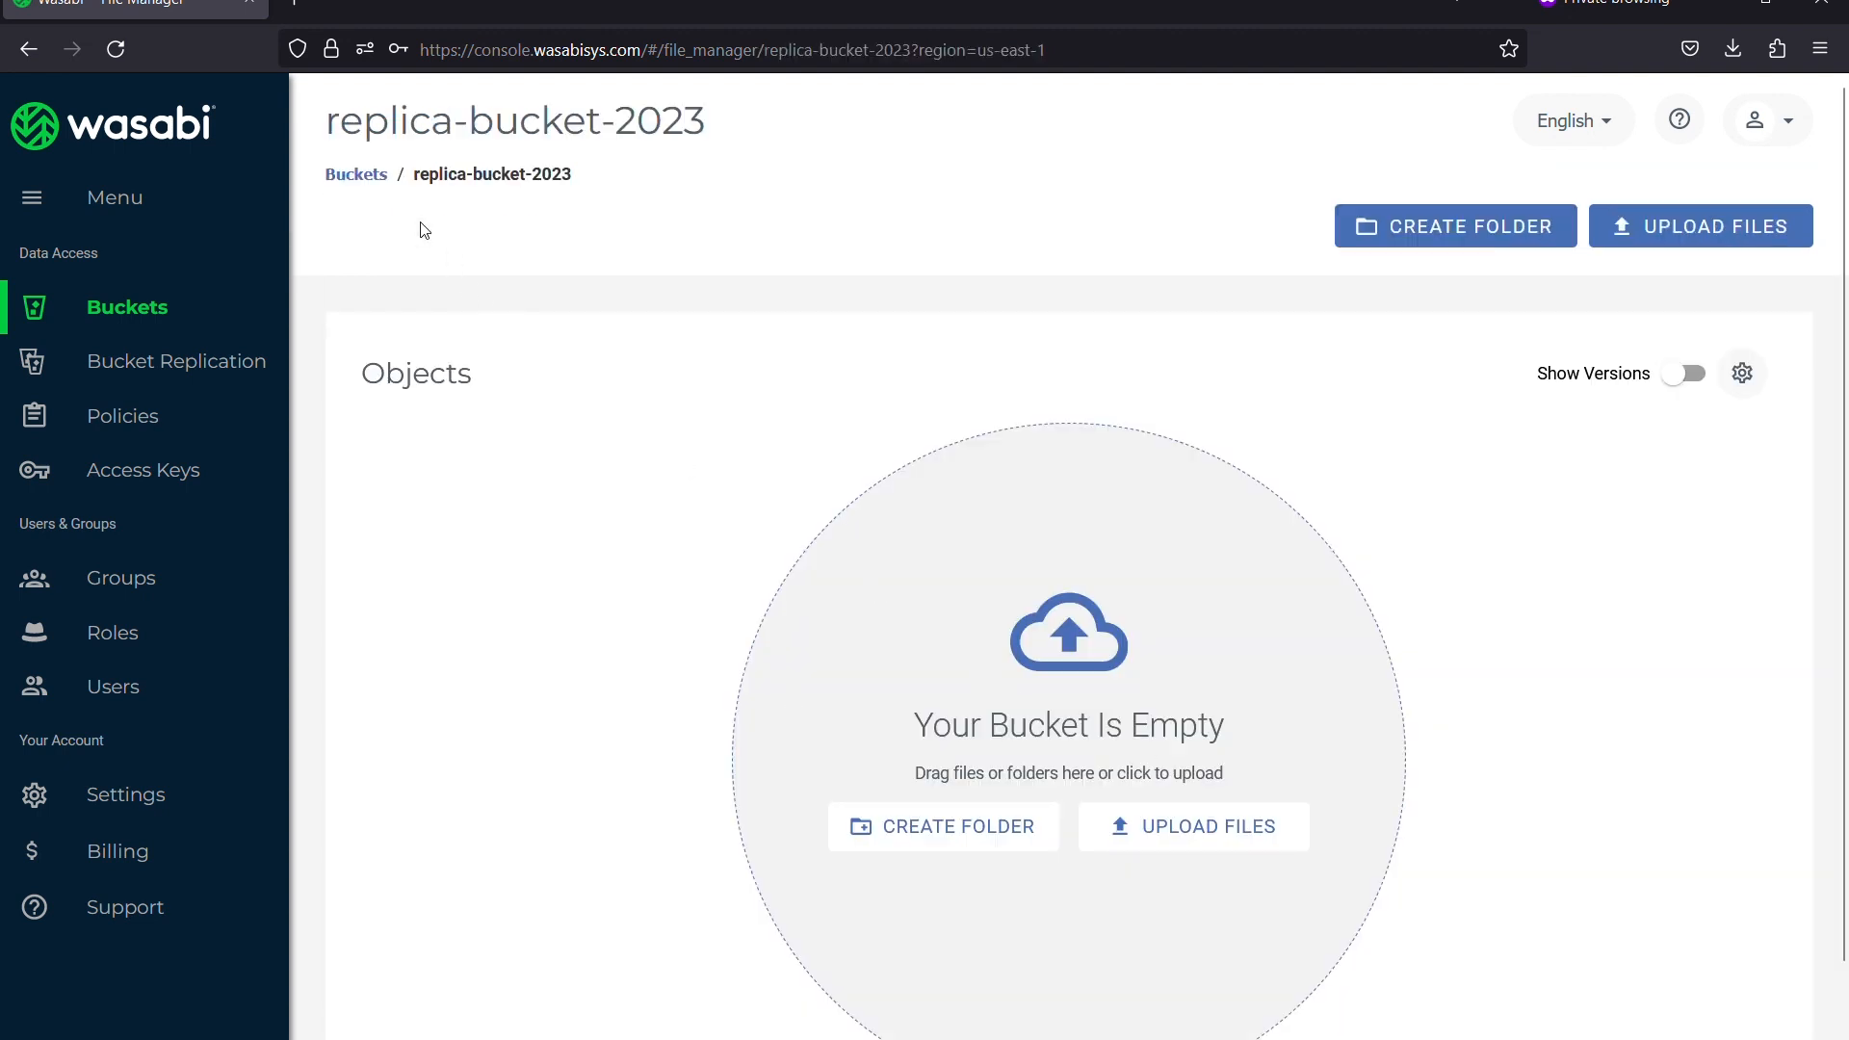
{"action": "left_click", "coordinate": [377, 177]}
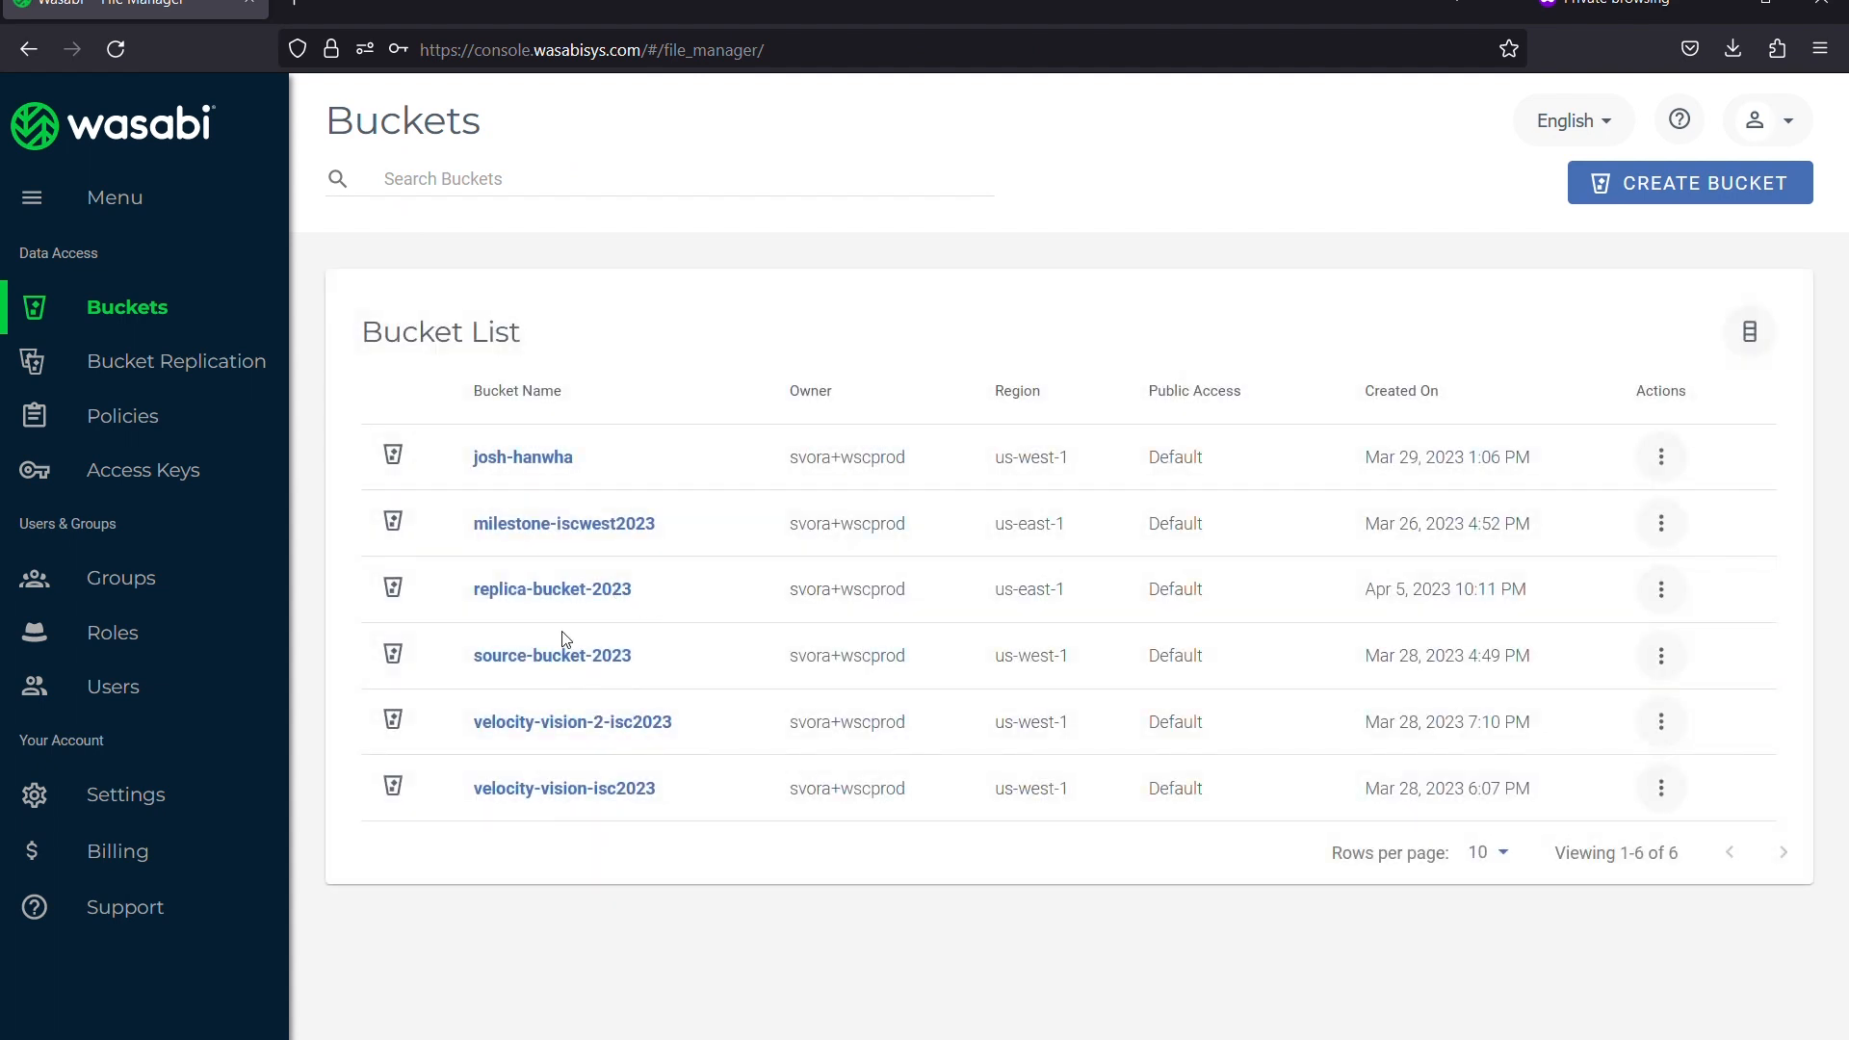
From bucket replication, add Wasabi as a cloud provider named MyWasabiAccount using the access key and secret key, and expand its bucket list.
{"action": "left_click", "coordinate": [212, 371]}
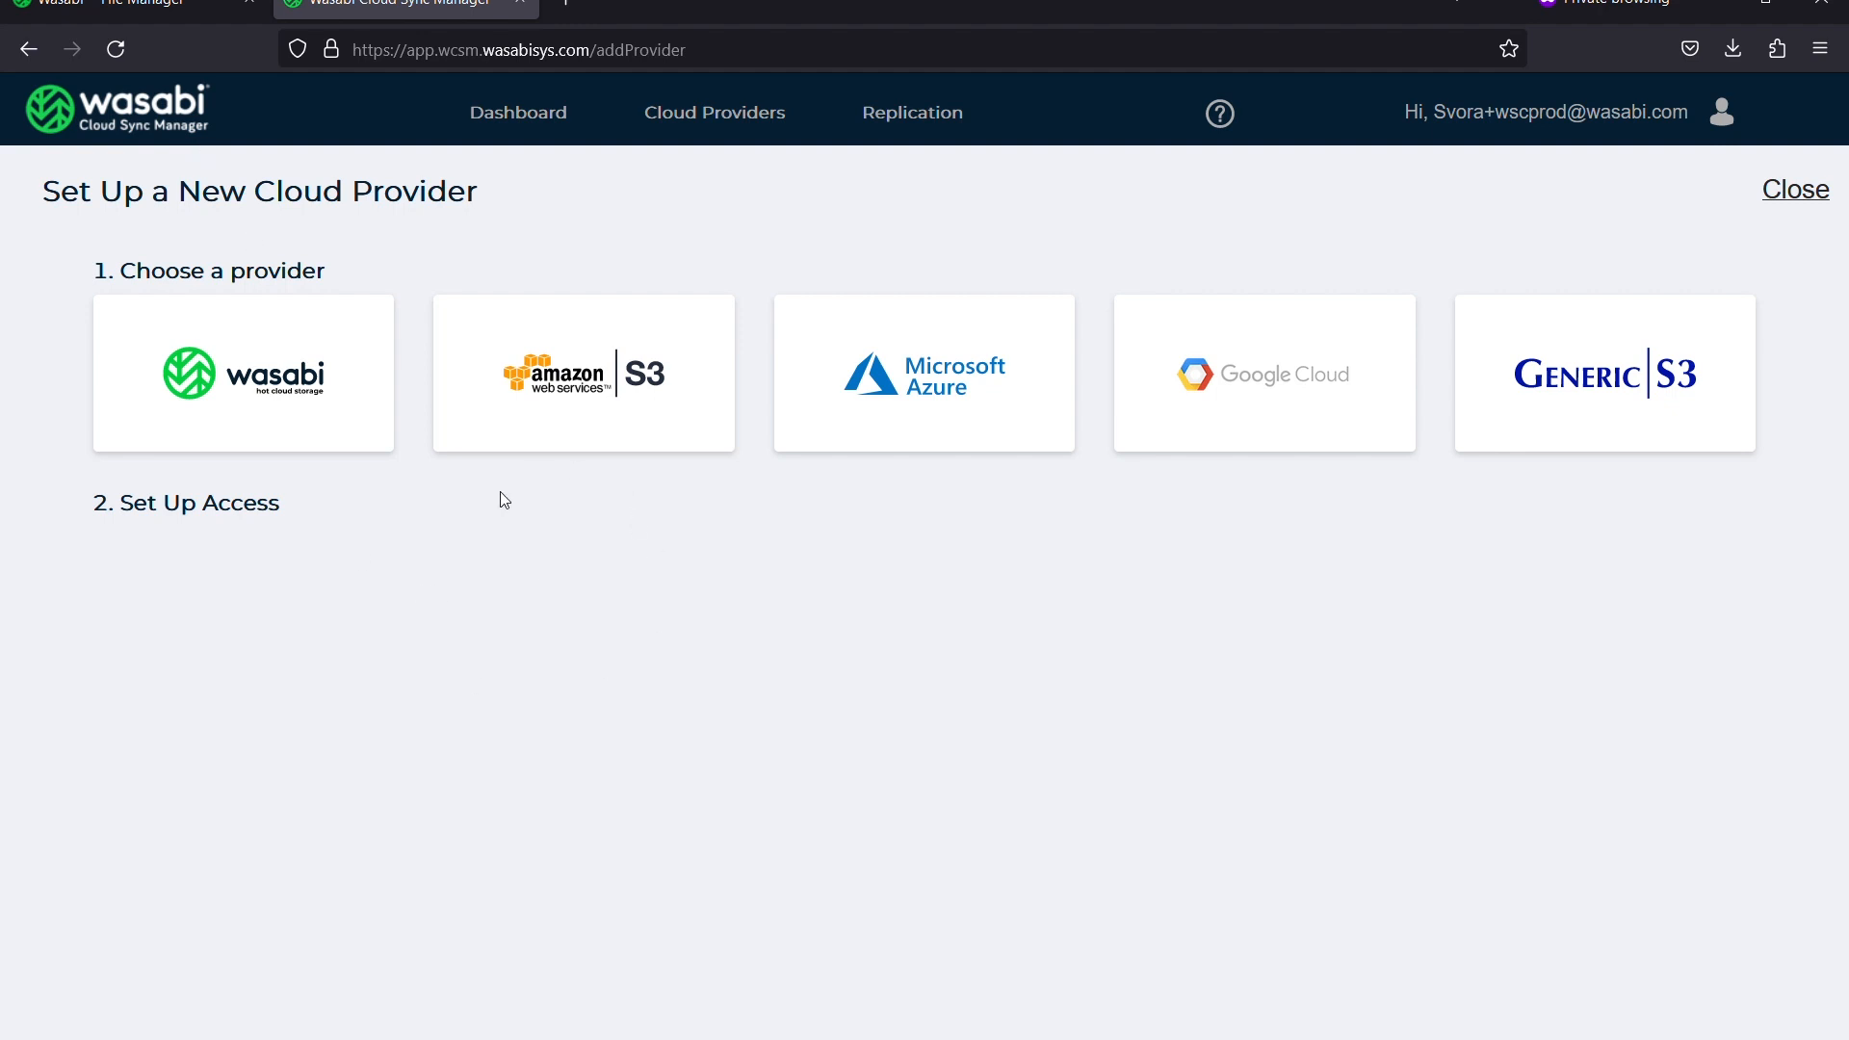
{"action": "left_click", "coordinate": [231, 385]}
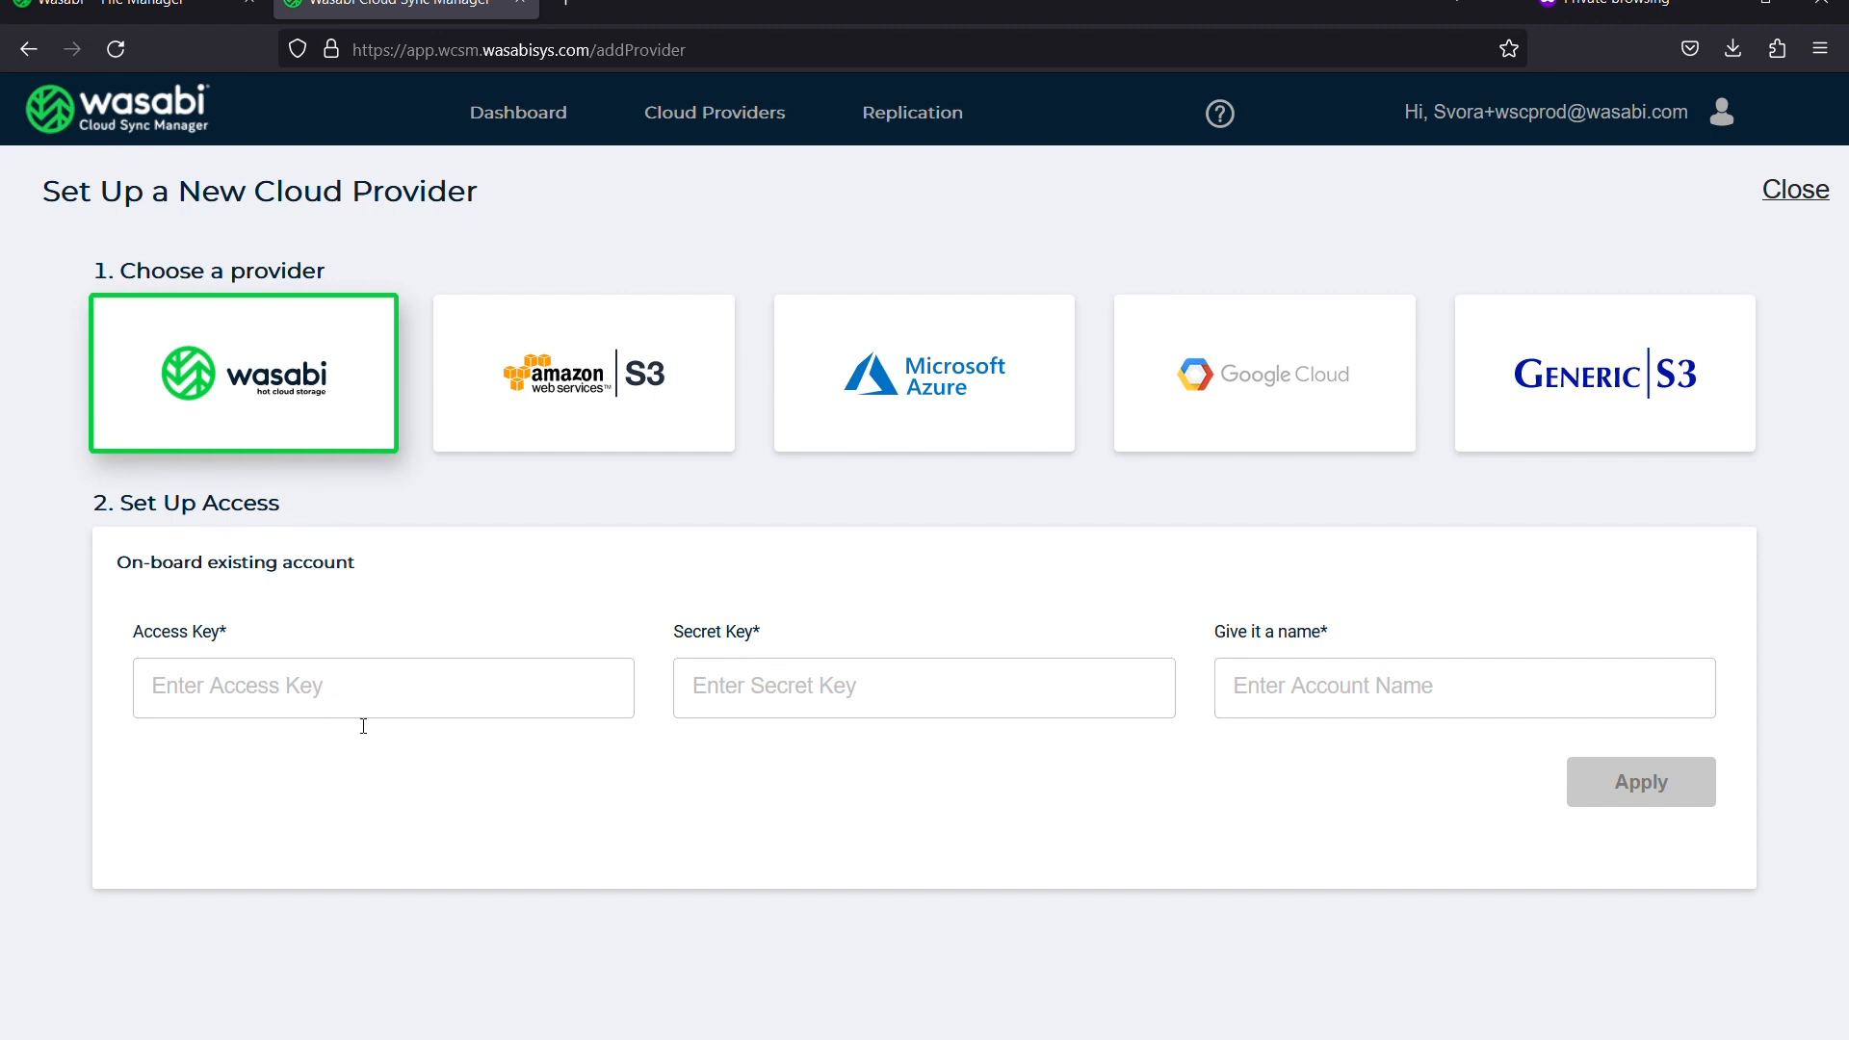
{"action": "key", "text": "ctrl+v"}
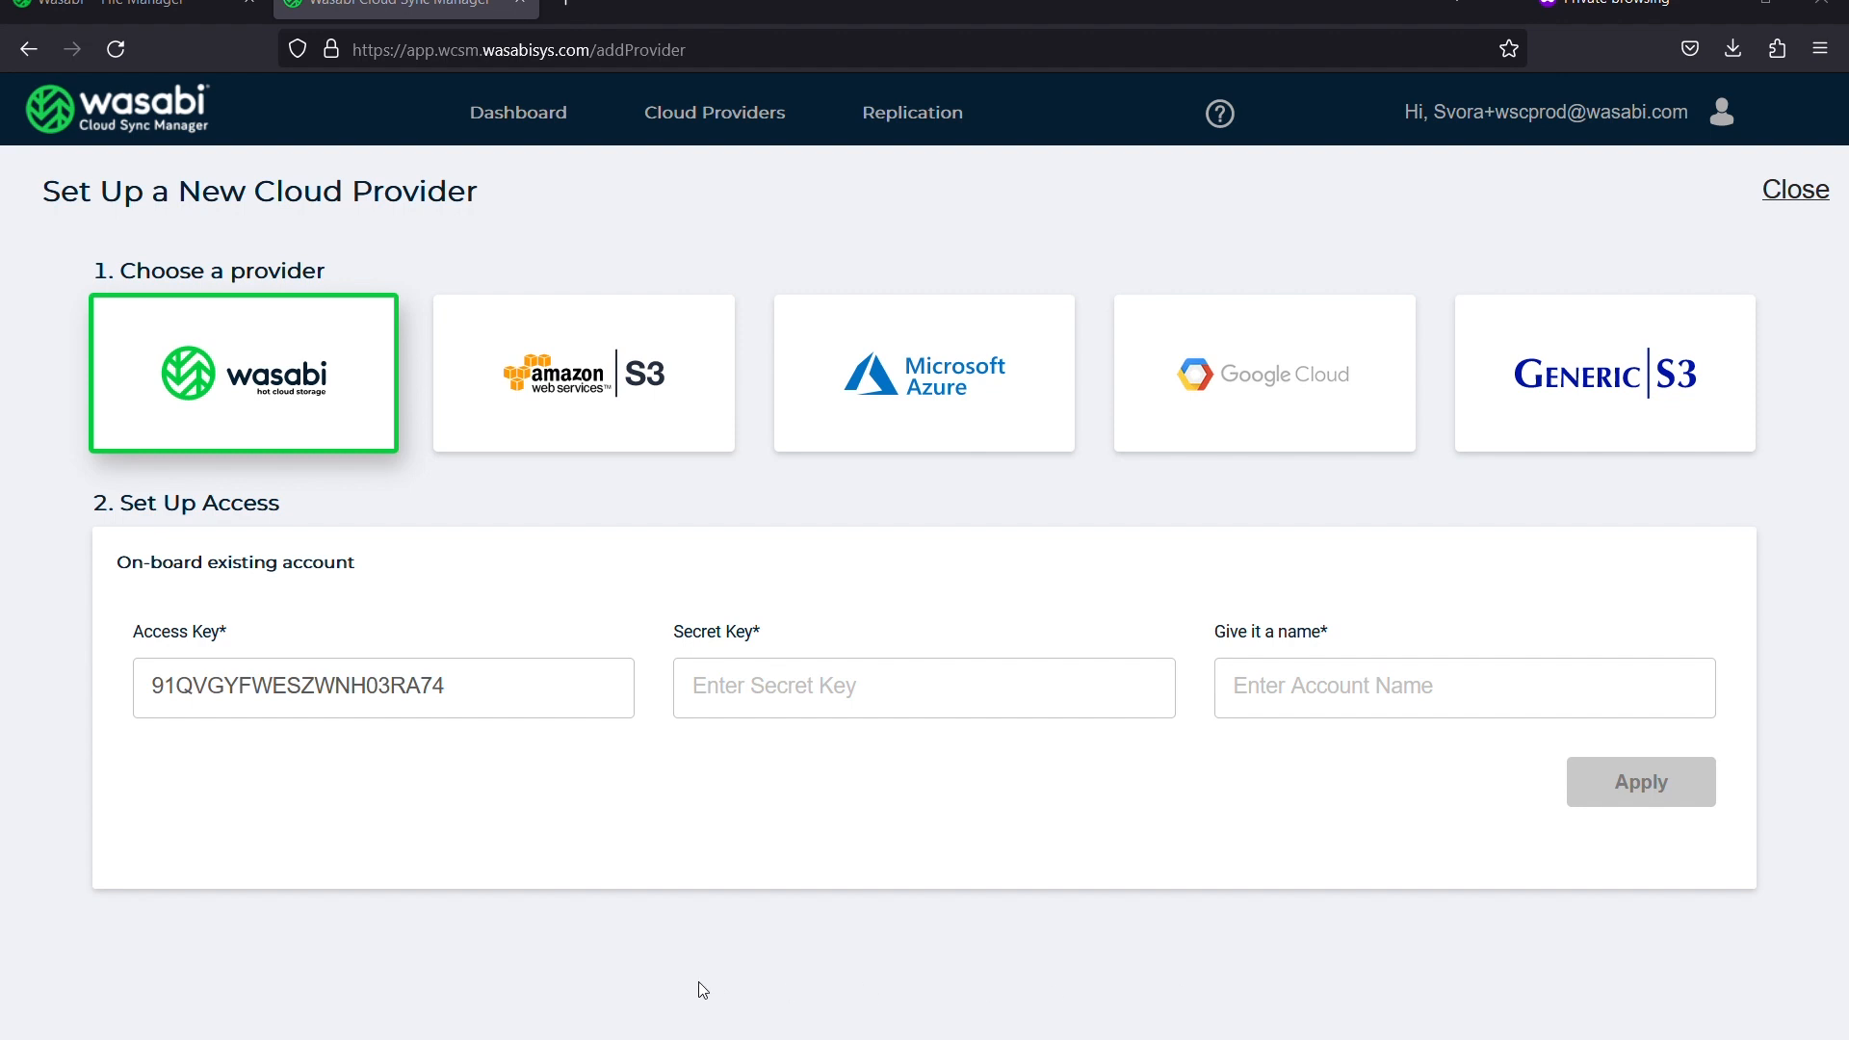
{"action": "key", "text": "ctrl+v"}
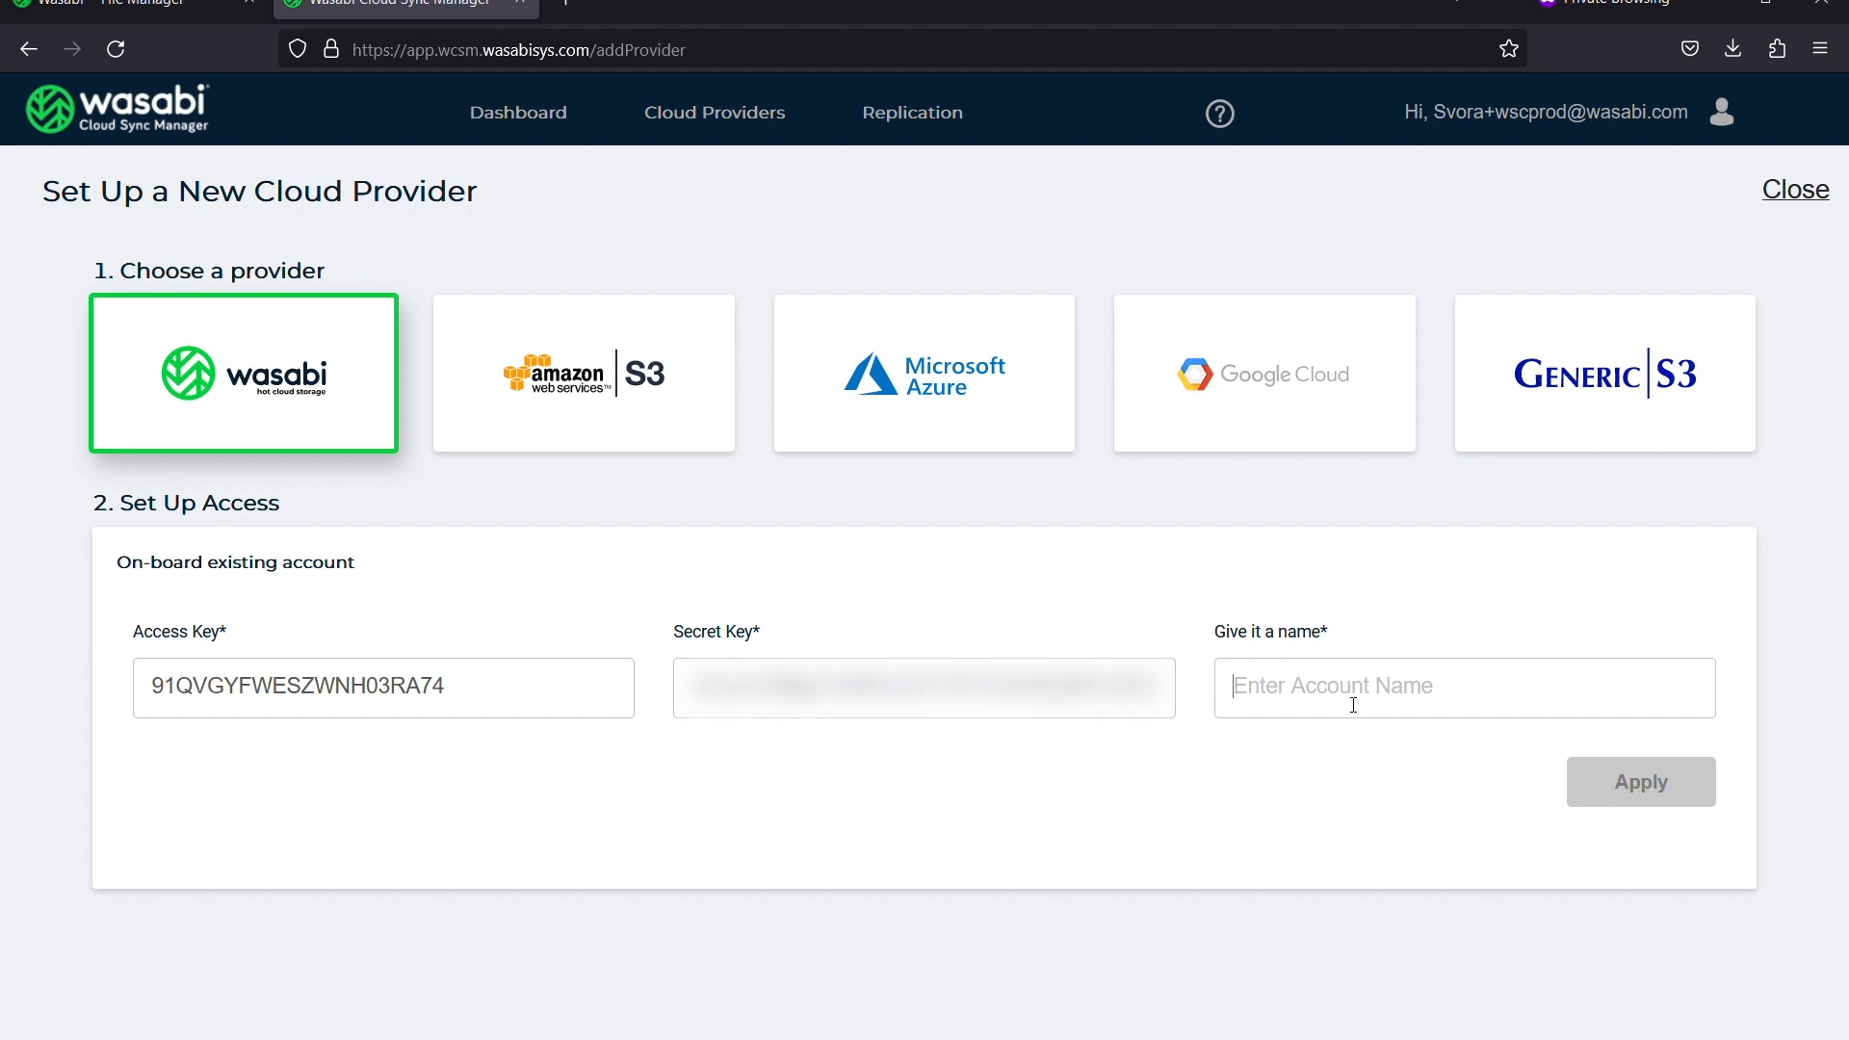
{"action": "type", "text": "MyWasabiAccount"}
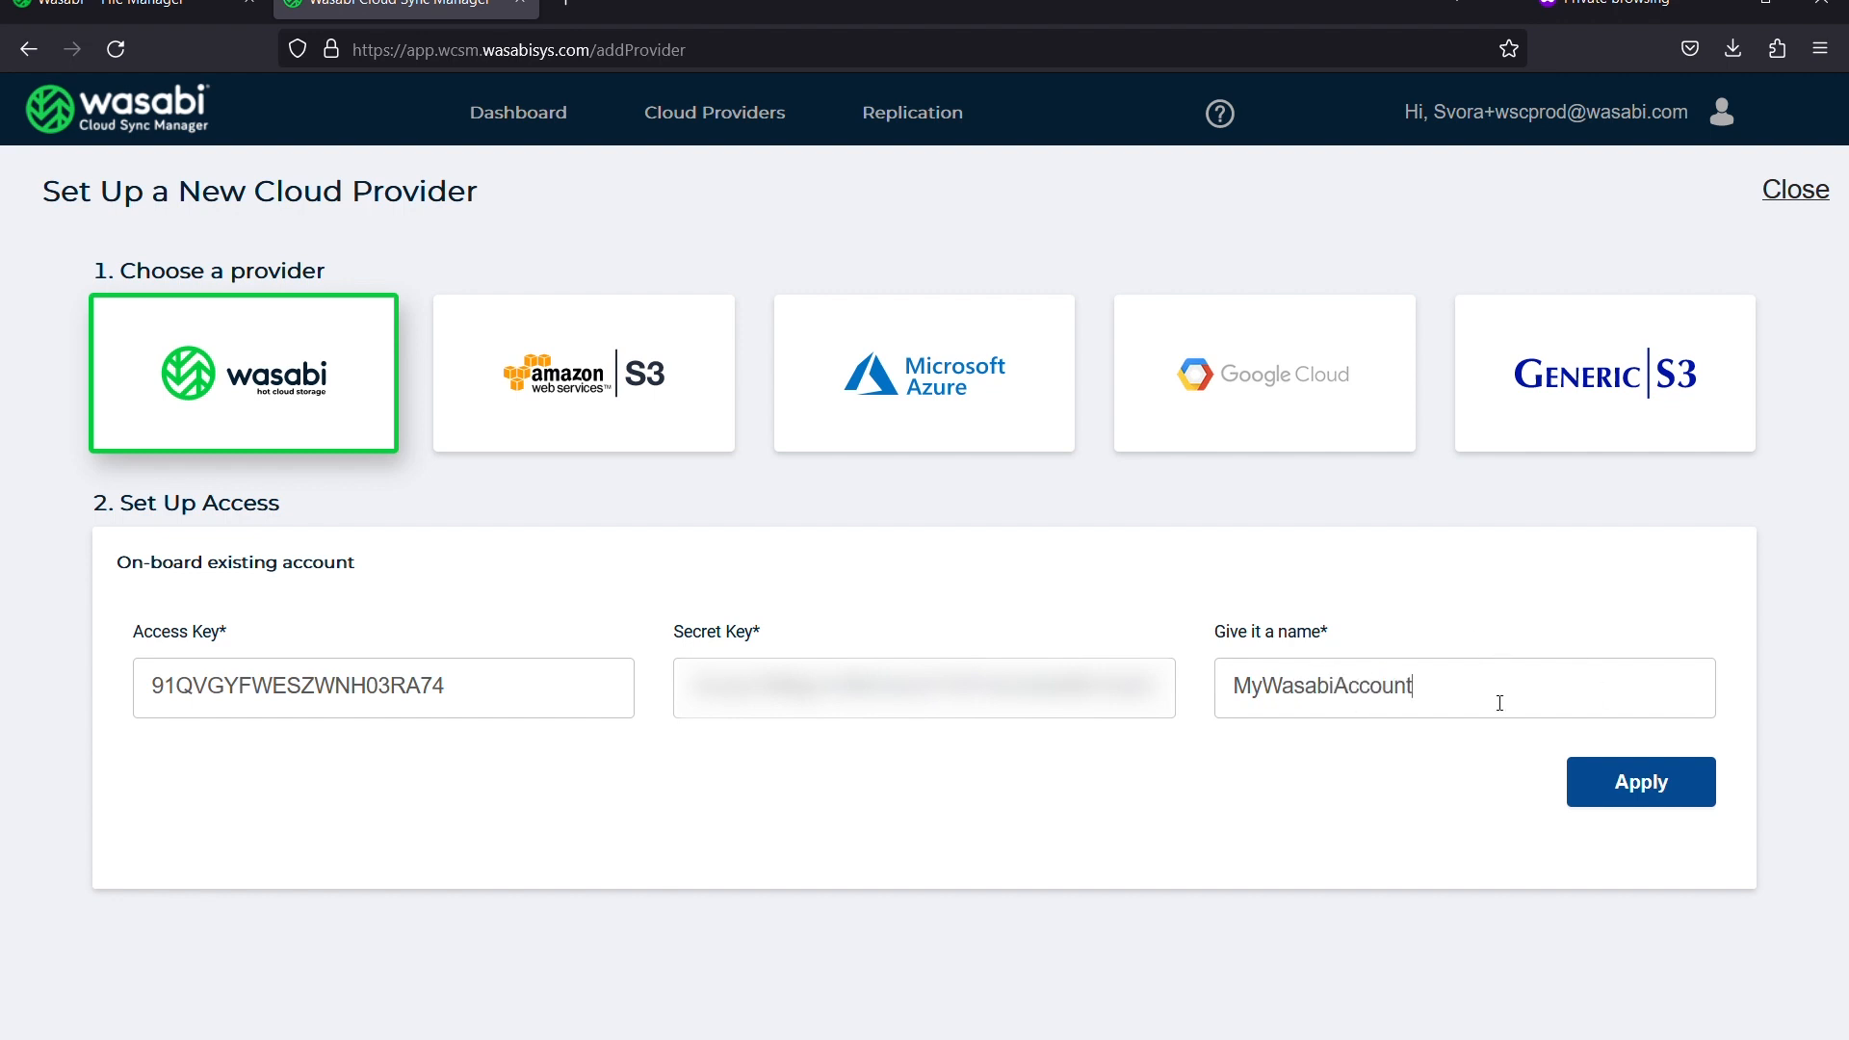
{"action": "left_click", "coordinate": [1607, 795]}
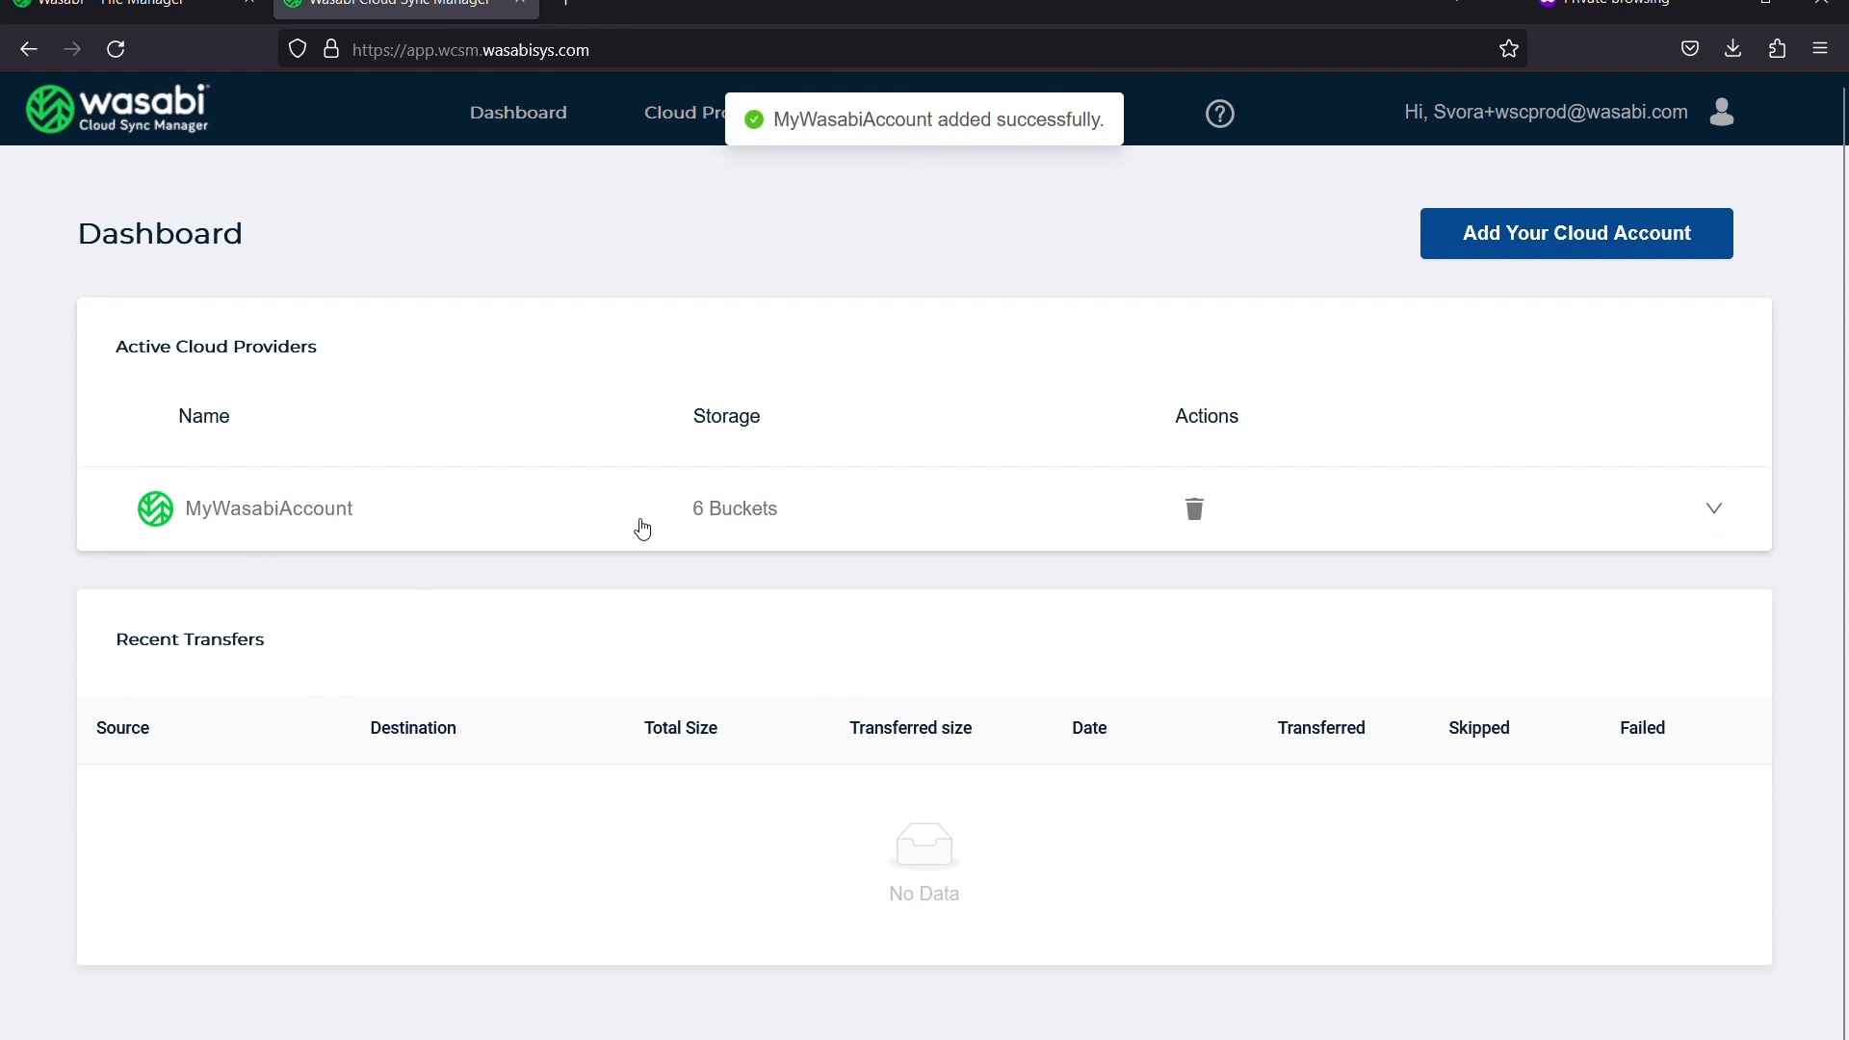
{"action": "left_click", "coordinate": [764, 523]}
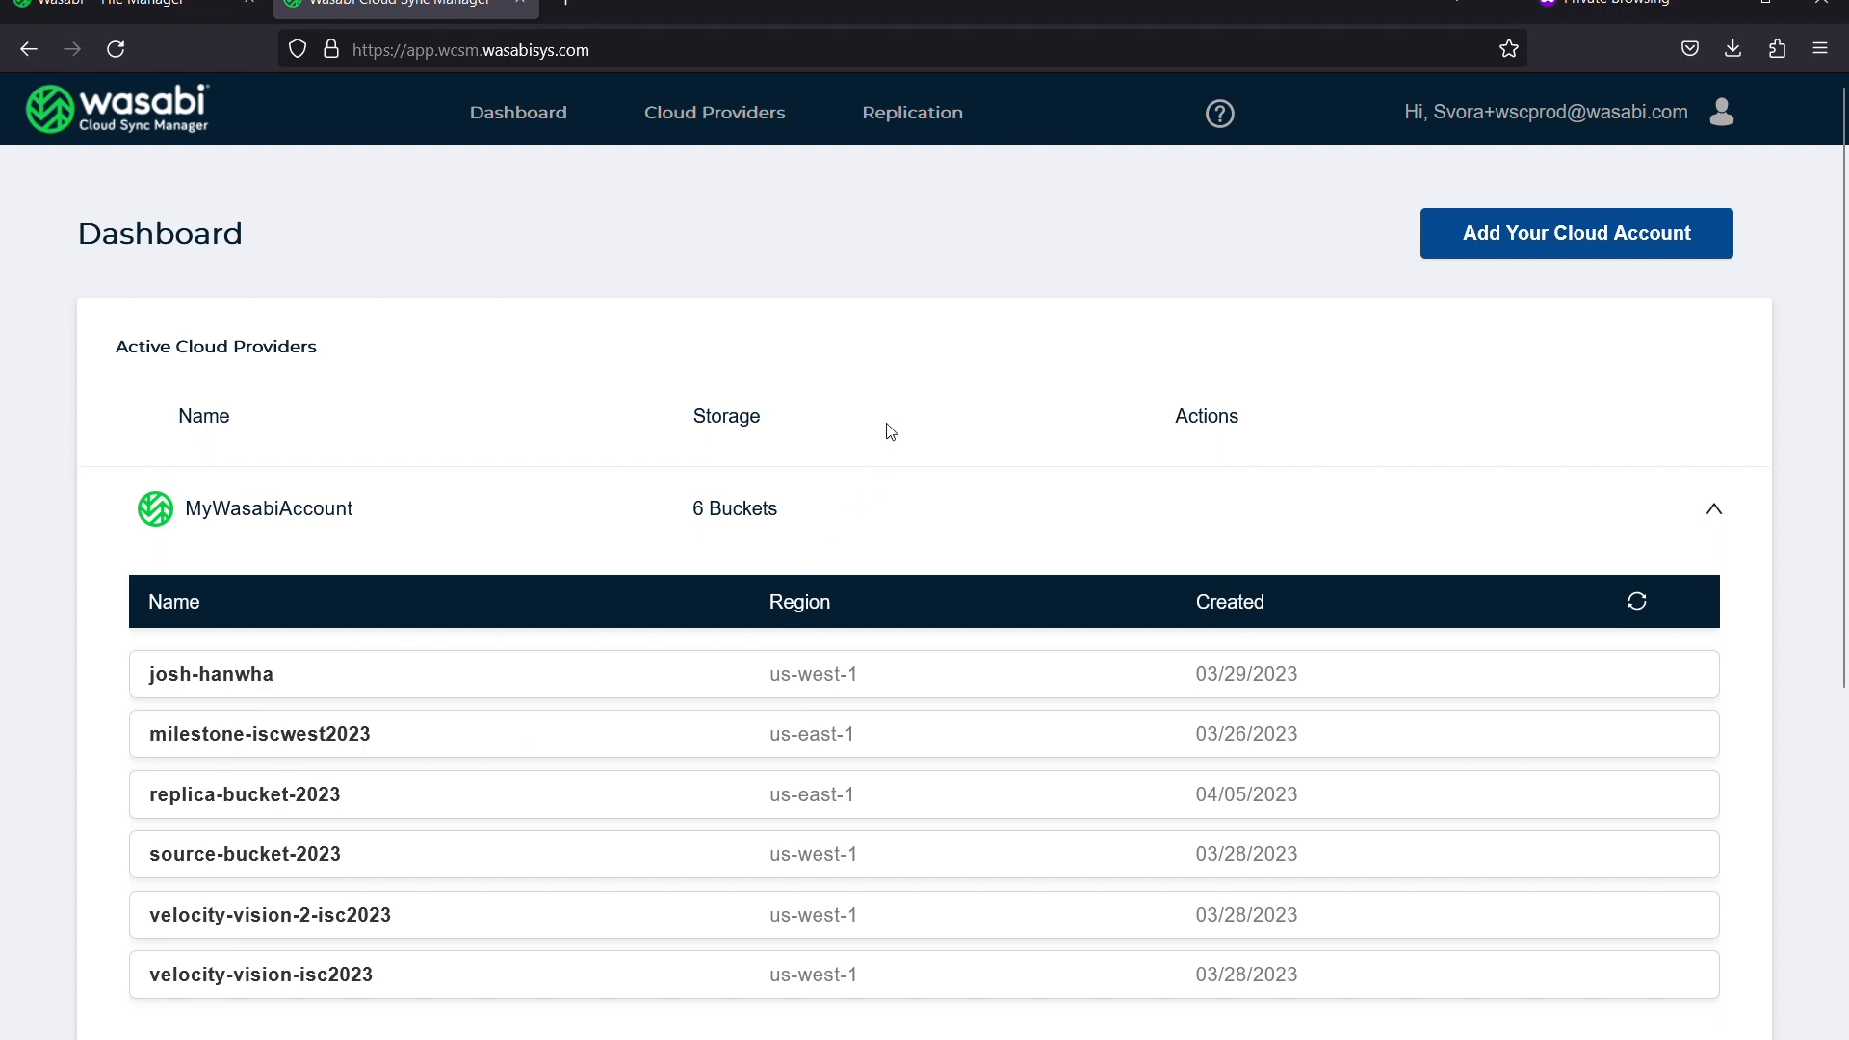
Start a replication job with MyWasabiAccount as the source account and source-bucket-2023 as the source bucket.
{"action": "left_click", "coordinate": [933, 121]}
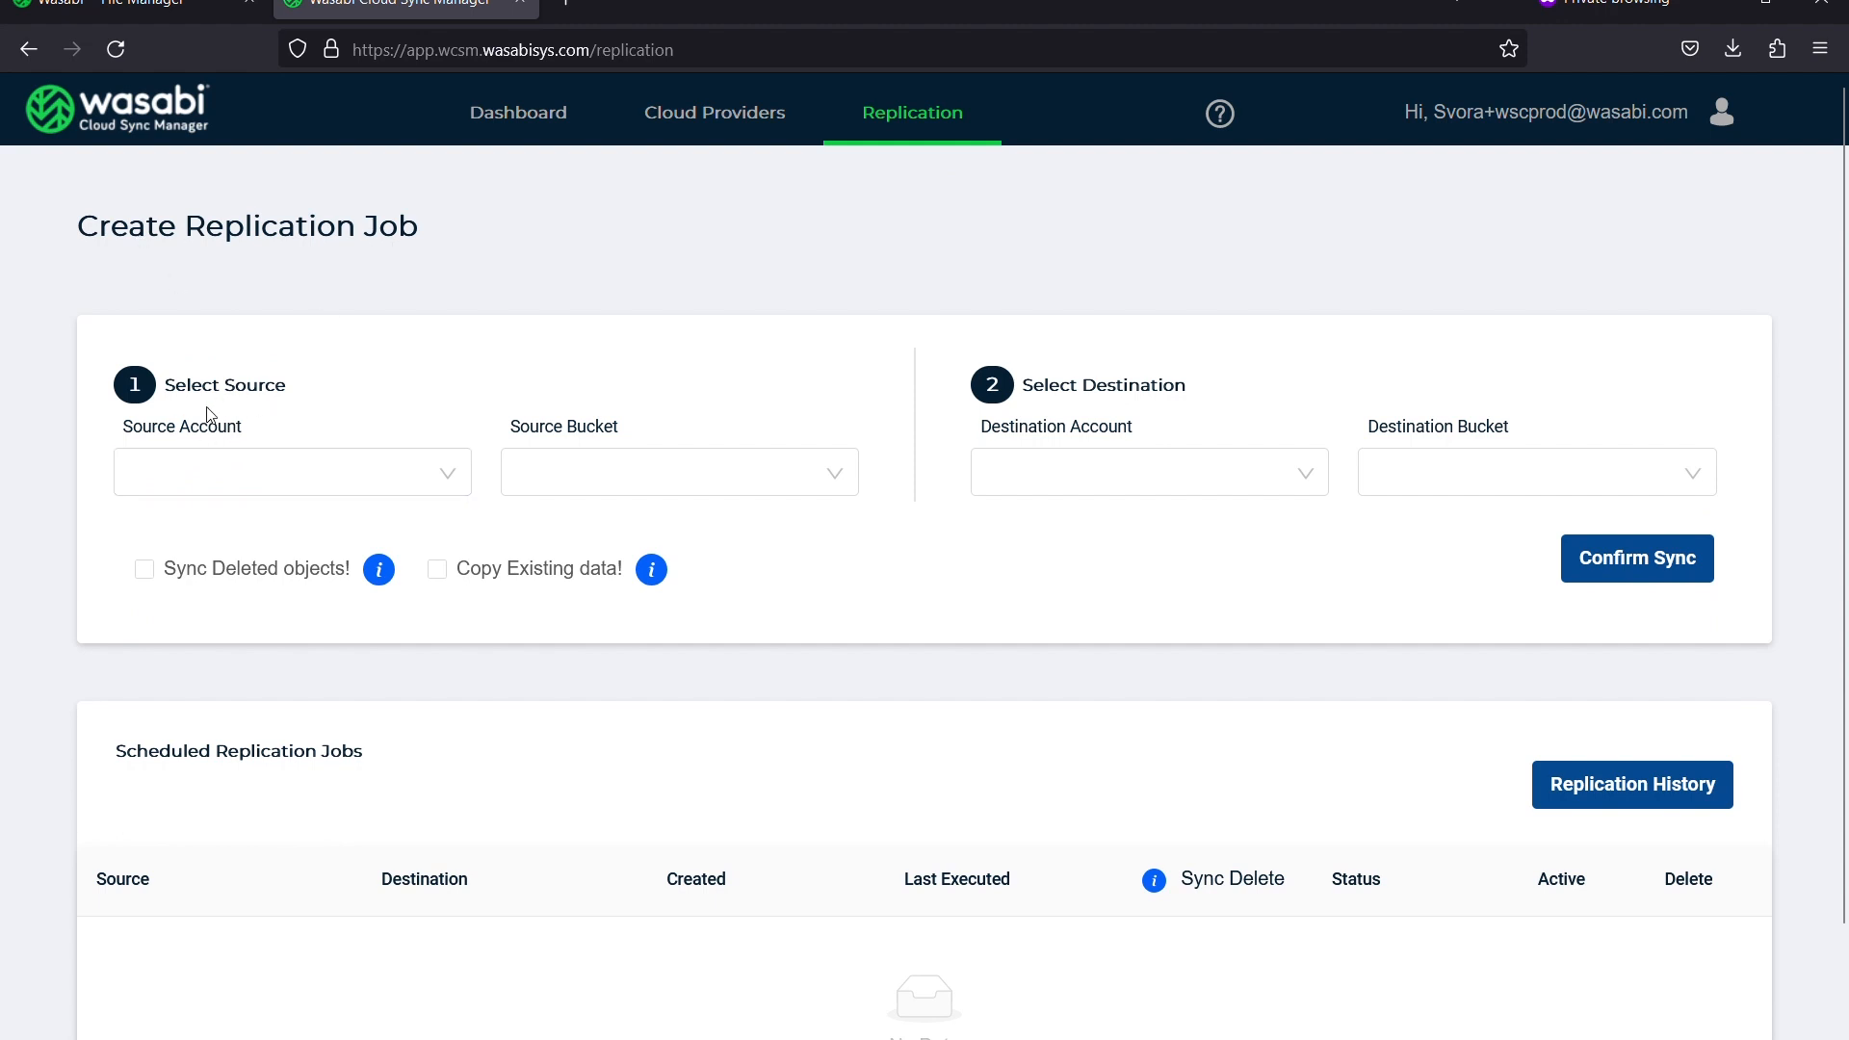
{"action": "left_click", "coordinate": [370, 481]}
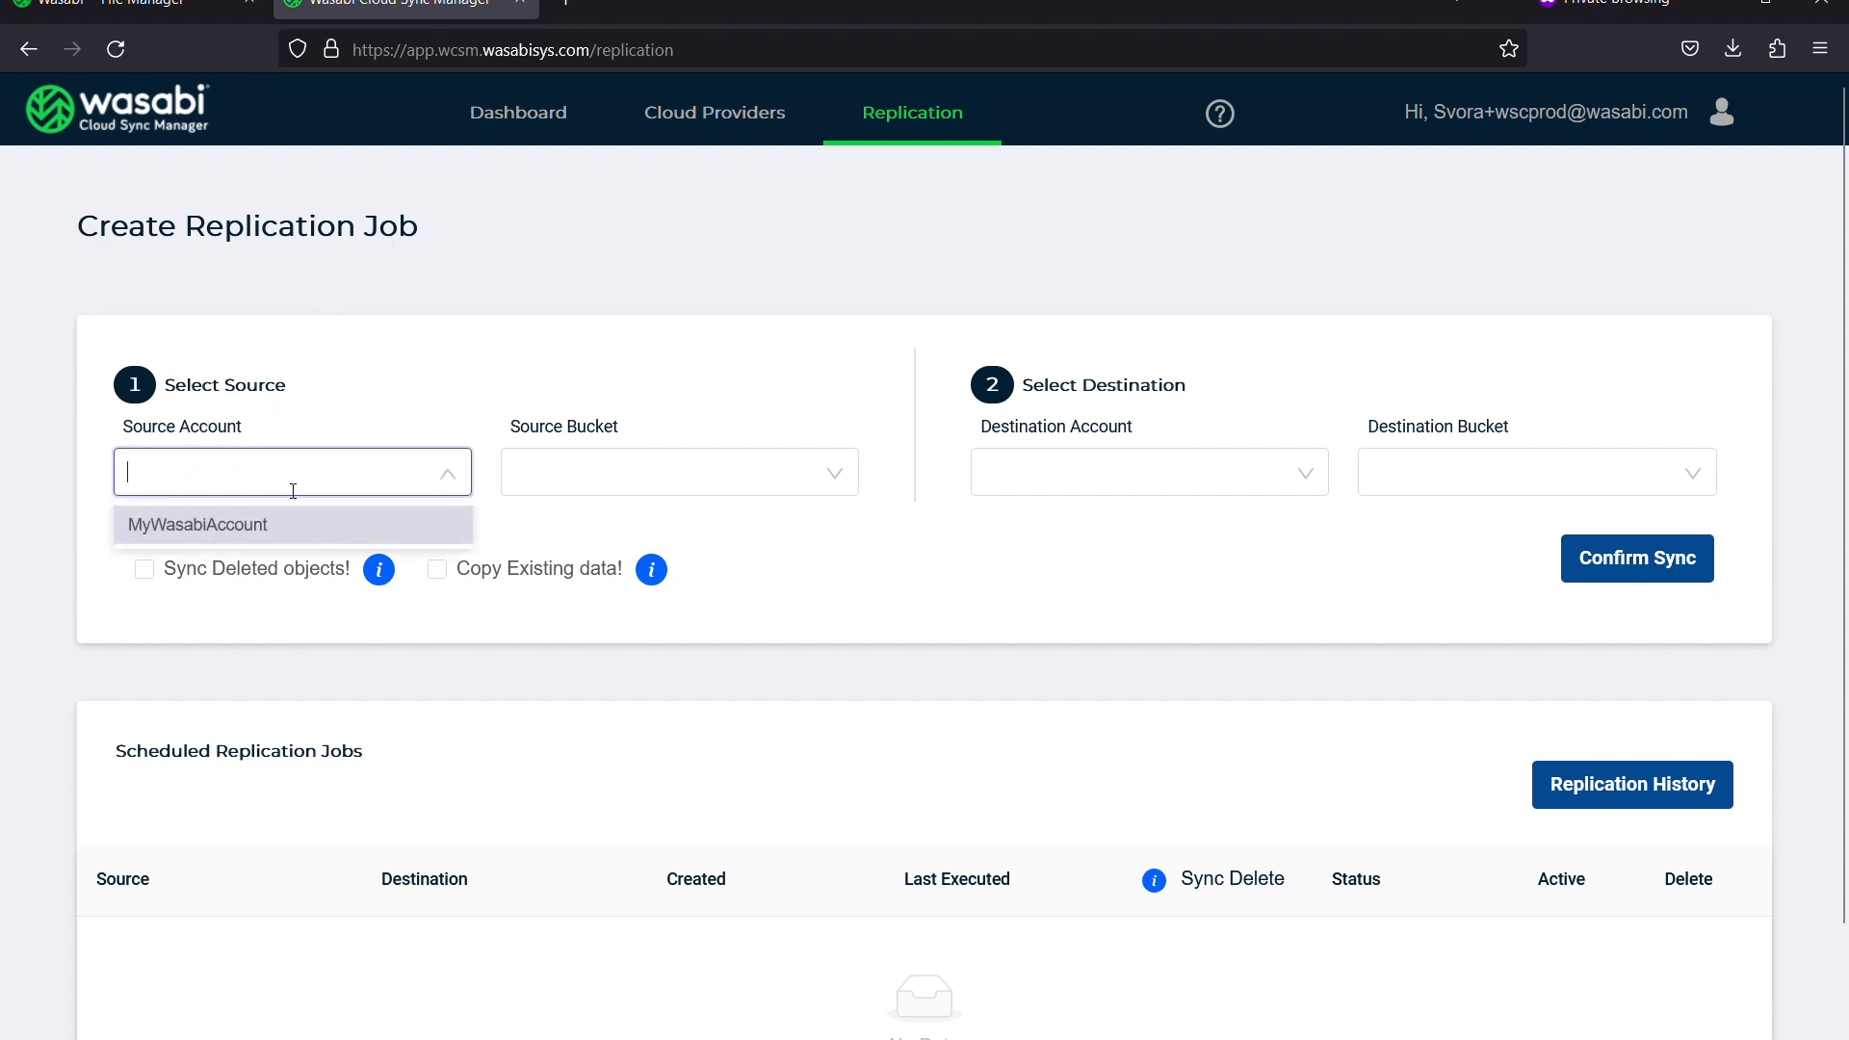
{"action": "left_click", "coordinate": [248, 527]}
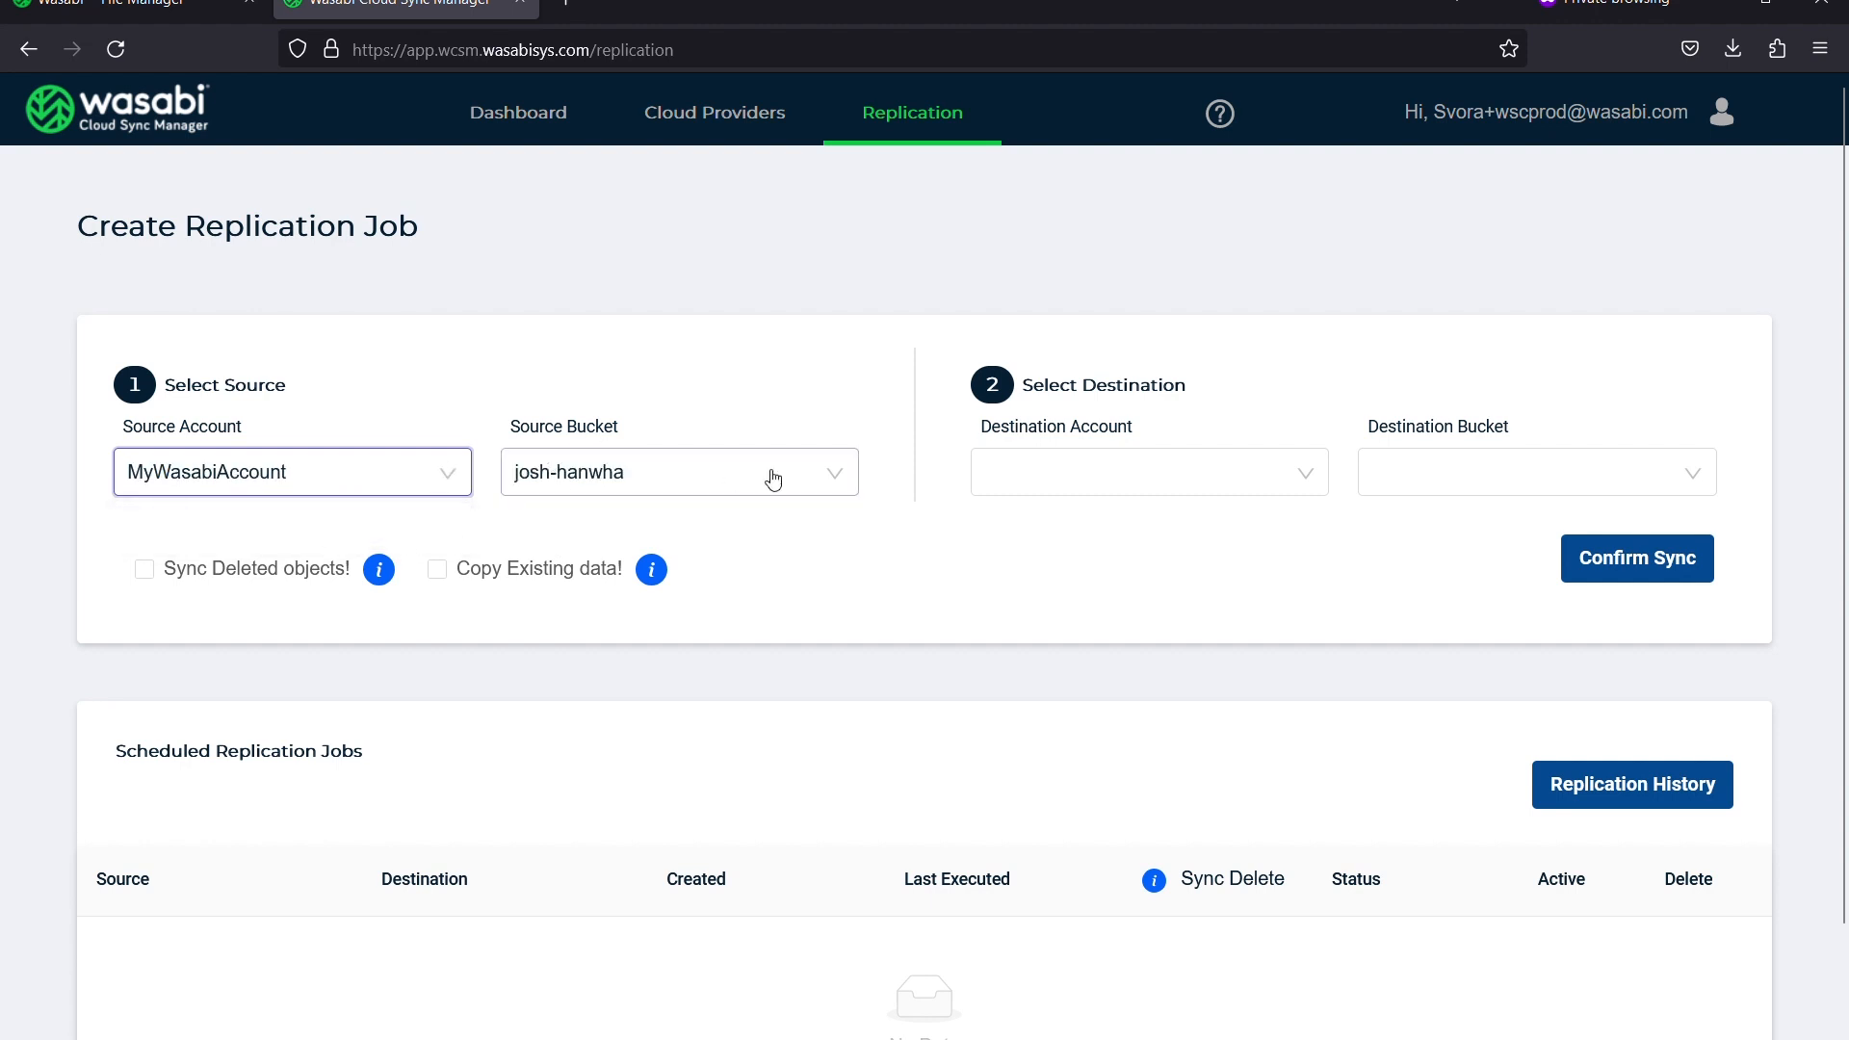
{"action": "left_click", "coordinate": [834, 475]}
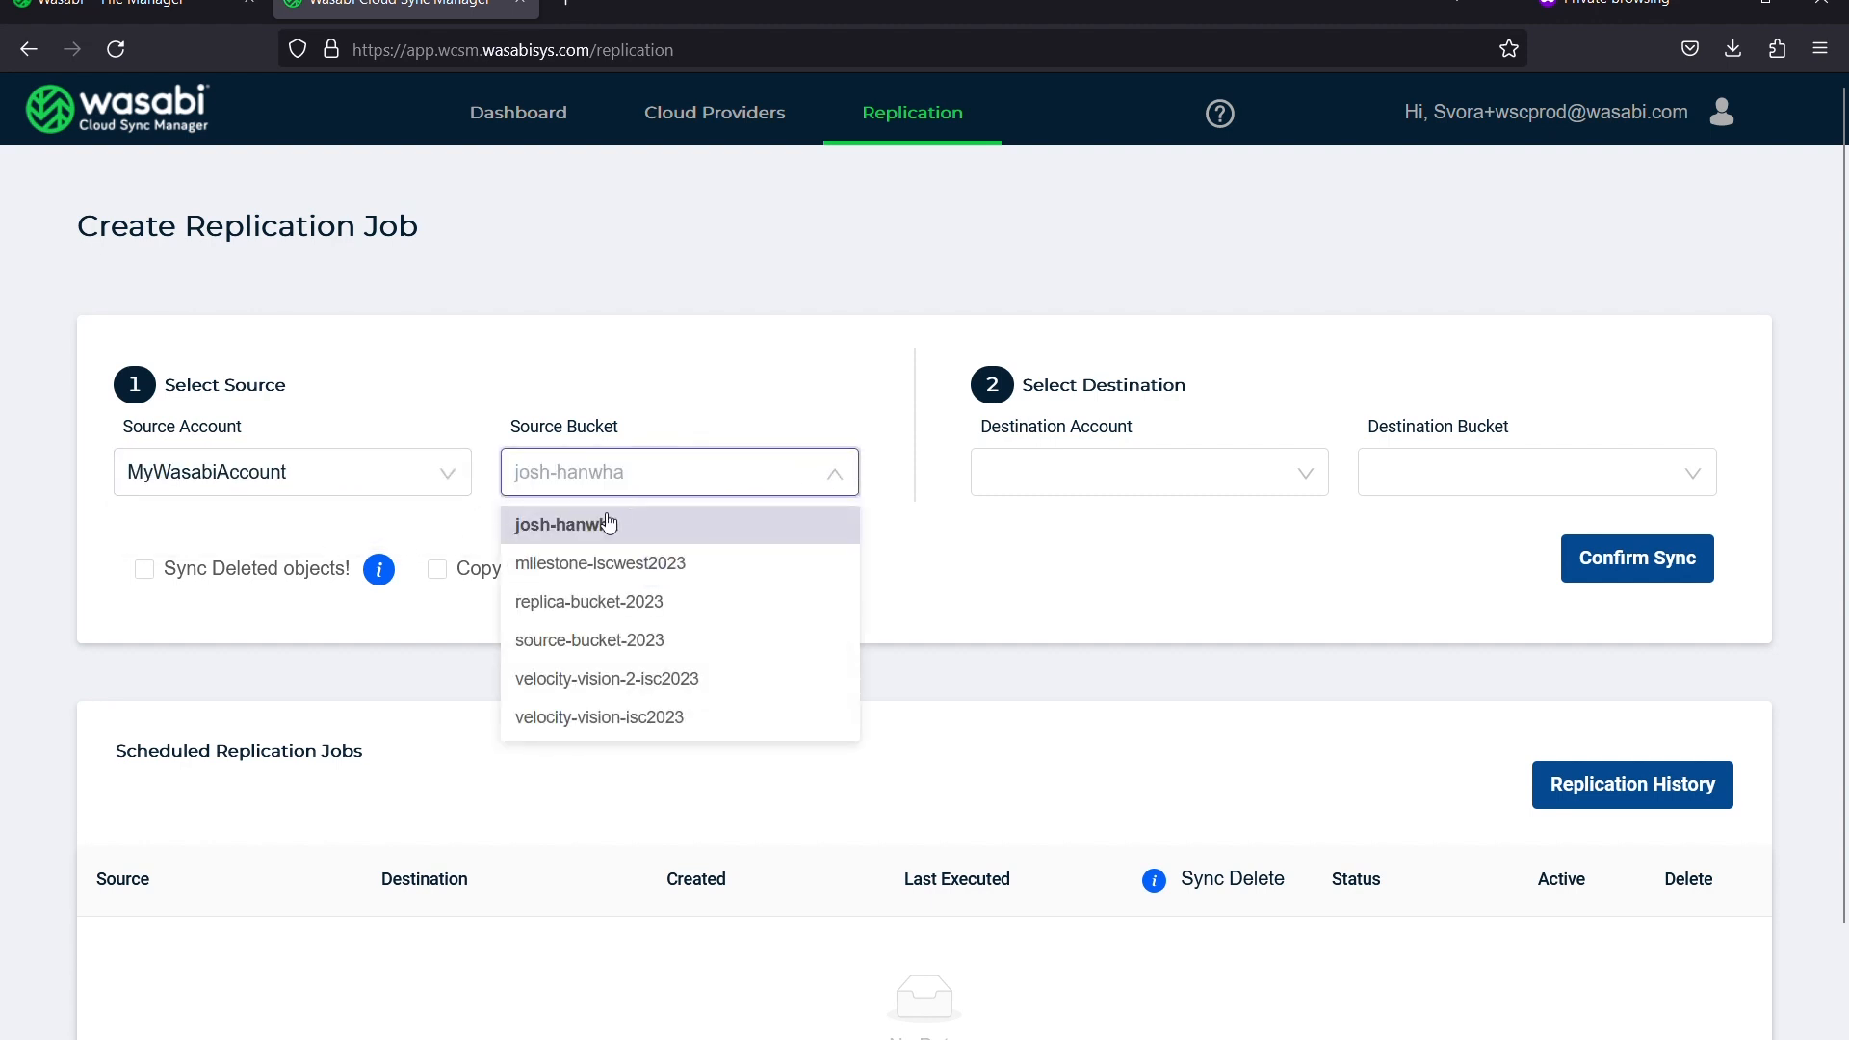
{"action": "left_click", "coordinate": [700, 652]}
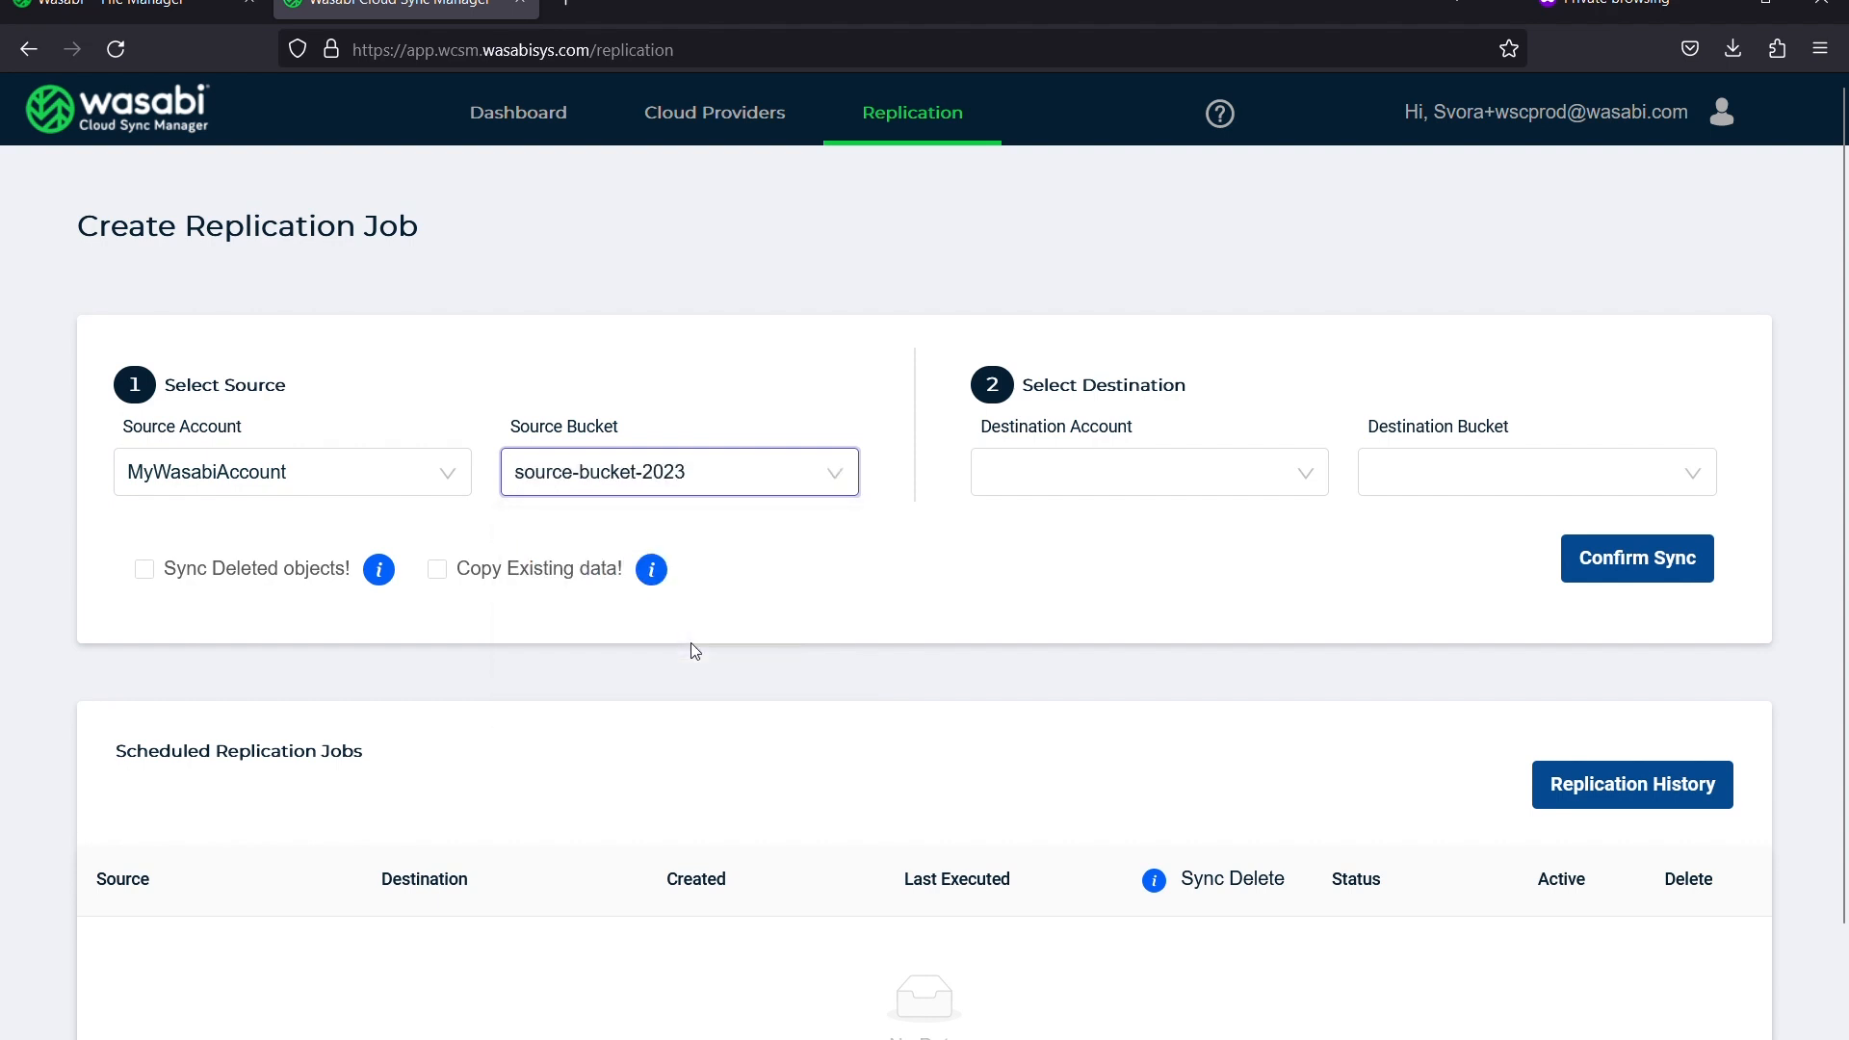
Set the replication destination to account MyWasabiAccount and bucket replica-bucket-2023.
{"action": "left_click", "coordinate": [1153, 478]}
{"action": "left_click", "coordinate": [1111, 525]}
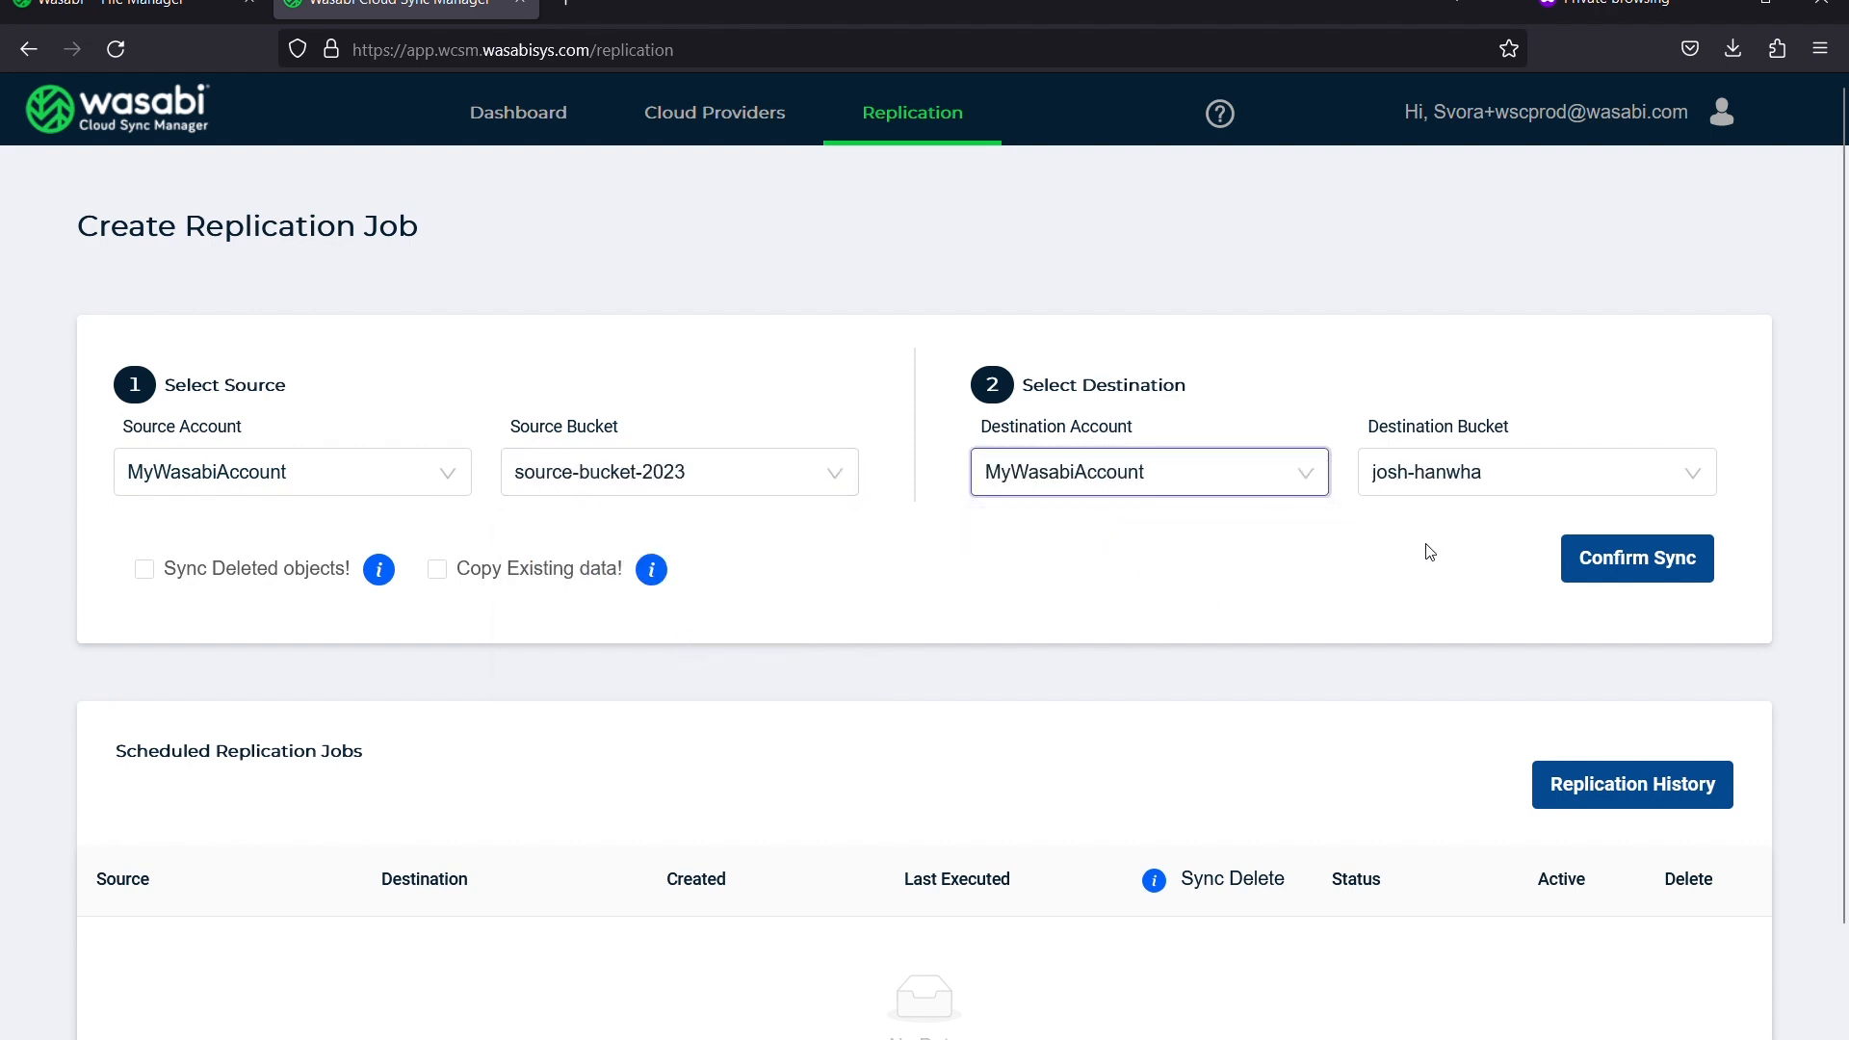
{"action": "left_click", "coordinate": [1518, 493]}
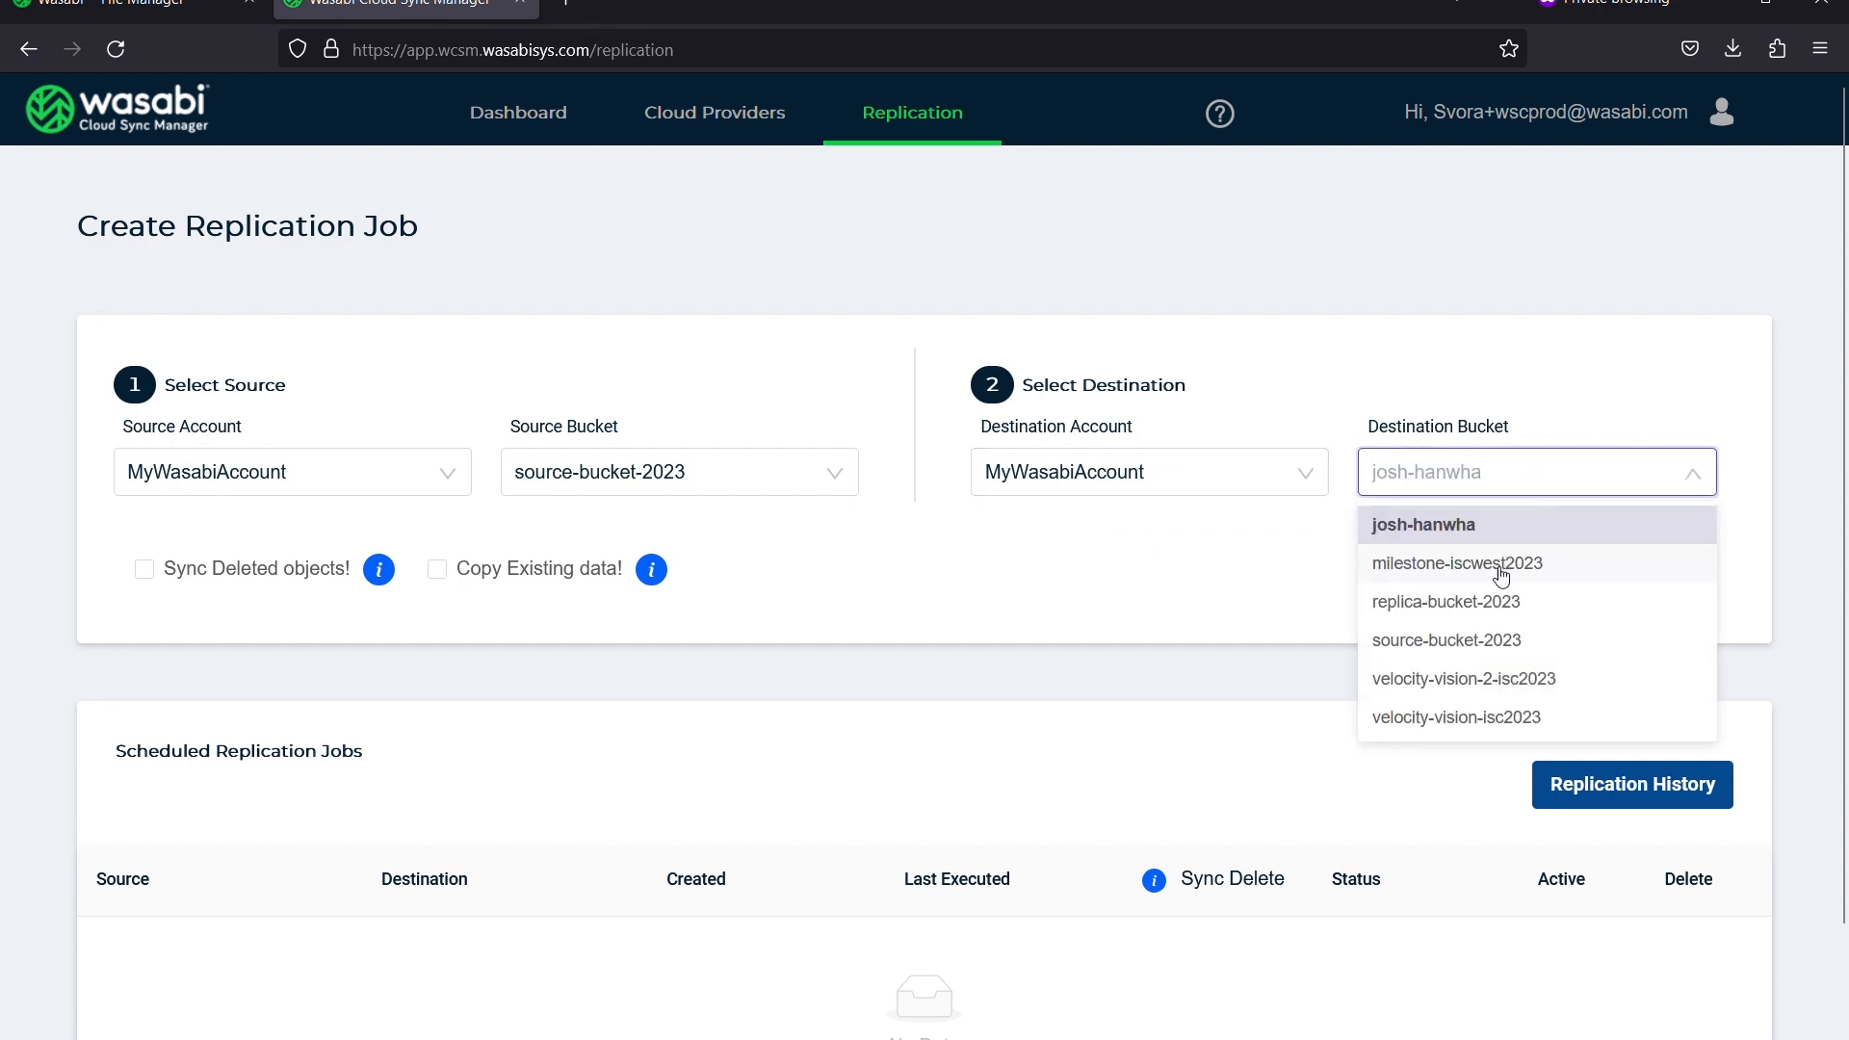
{"action": "left_click", "coordinate": [1492, 604]}
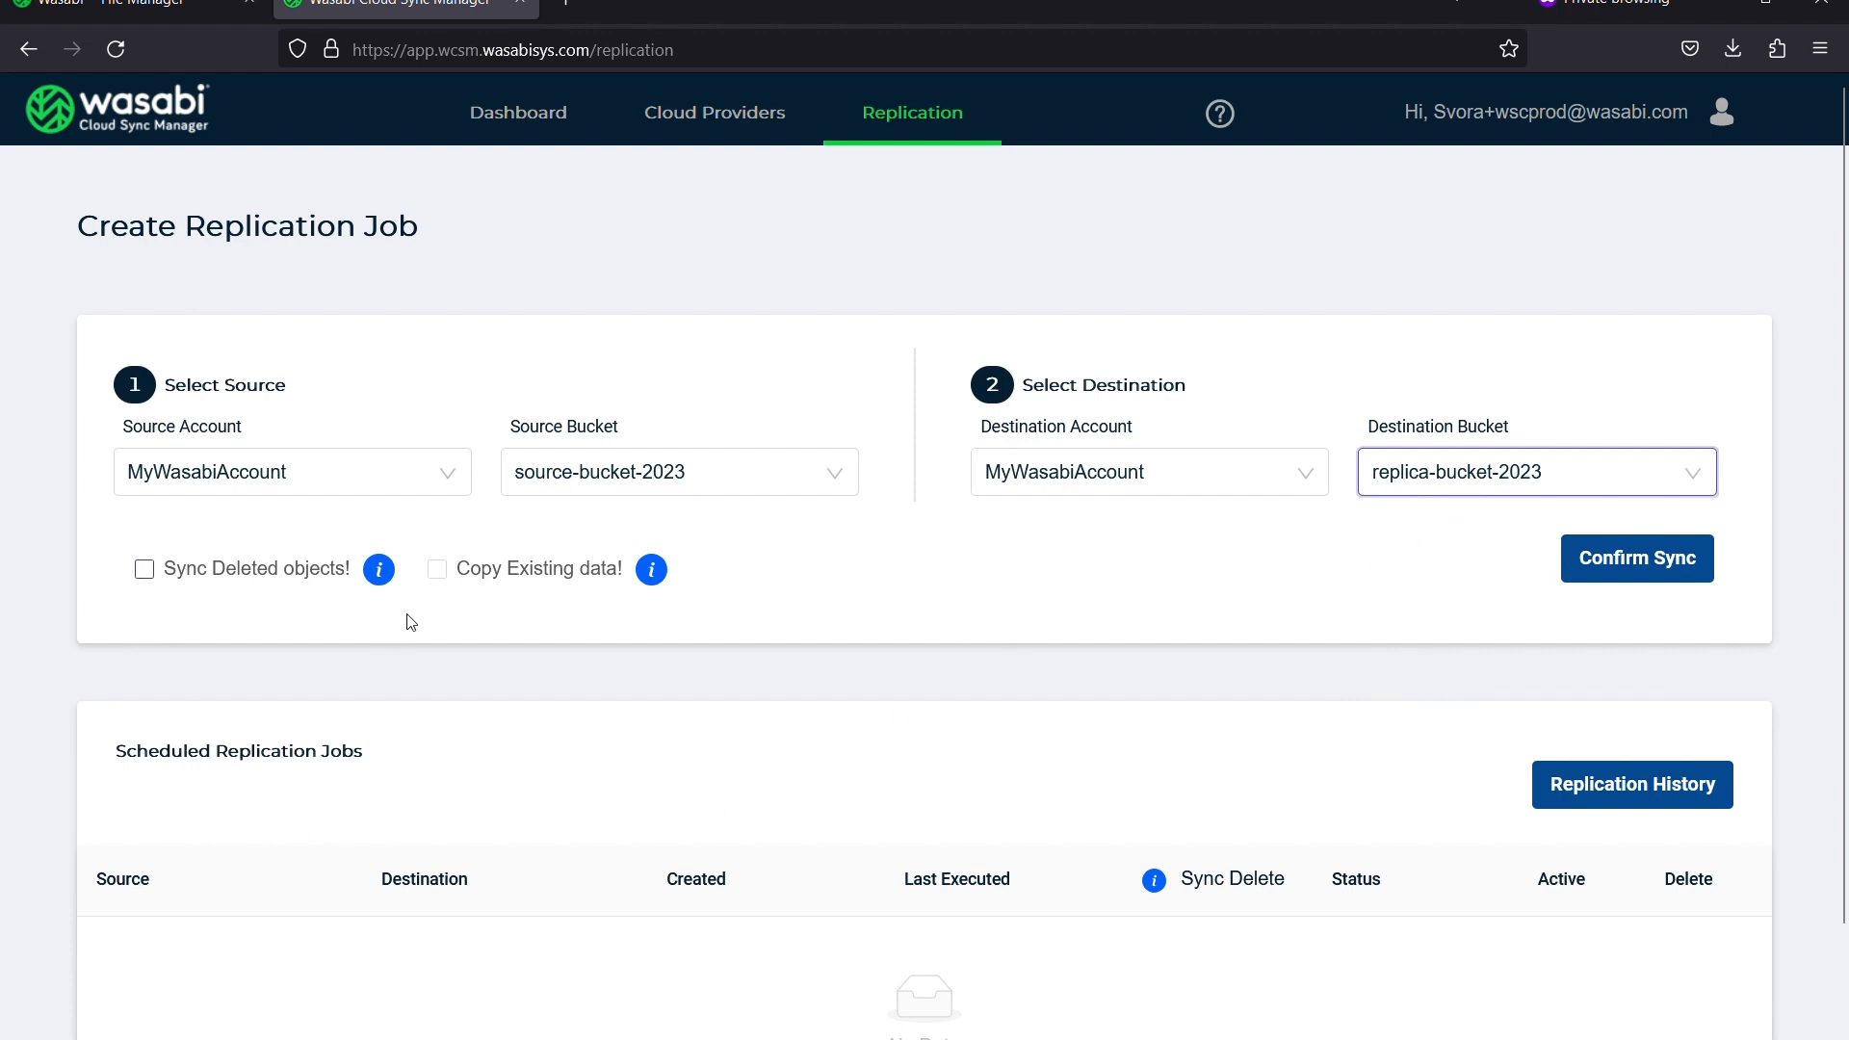
Enable copying of existing data for the replication job and confirm the sync.
{"action": "mouse_move", "coordinate": [395, 584]}
{"action": "mouse_move", "coordinate": [651, 578]}
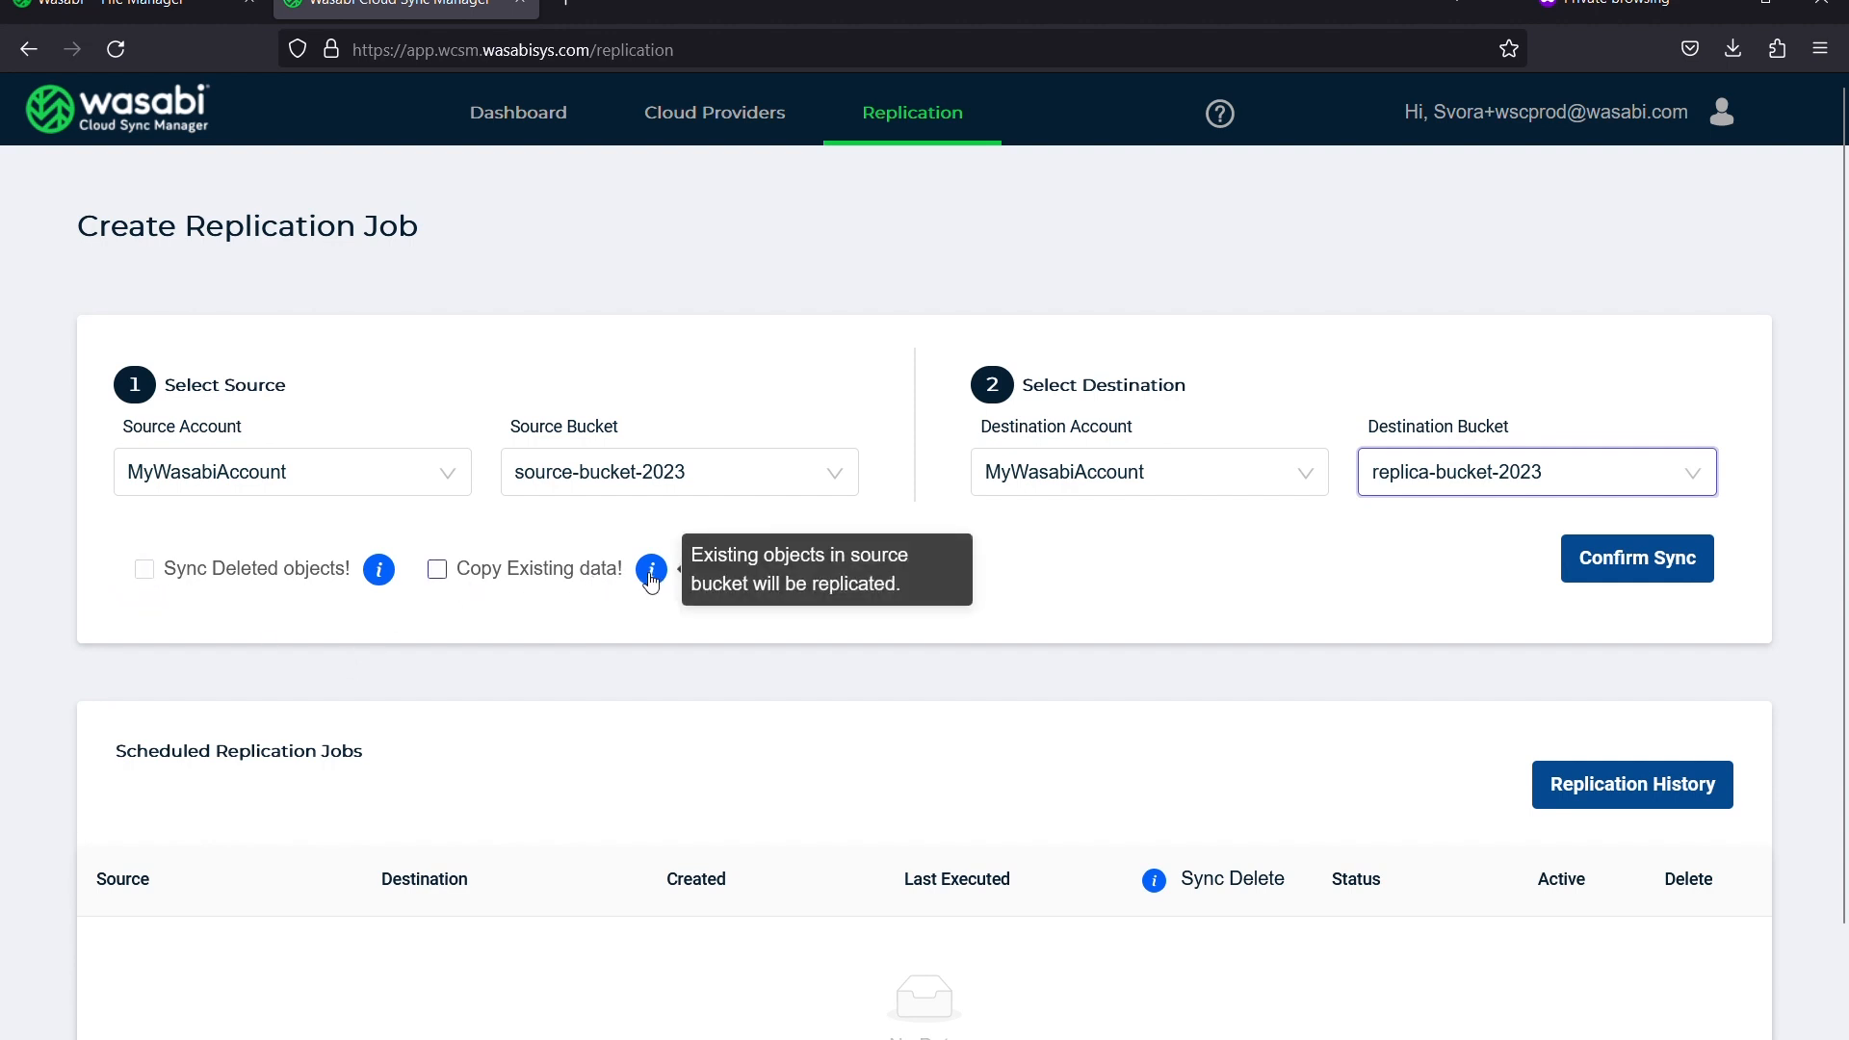
{"action": "left_click", "coordinate": [438, 570]}
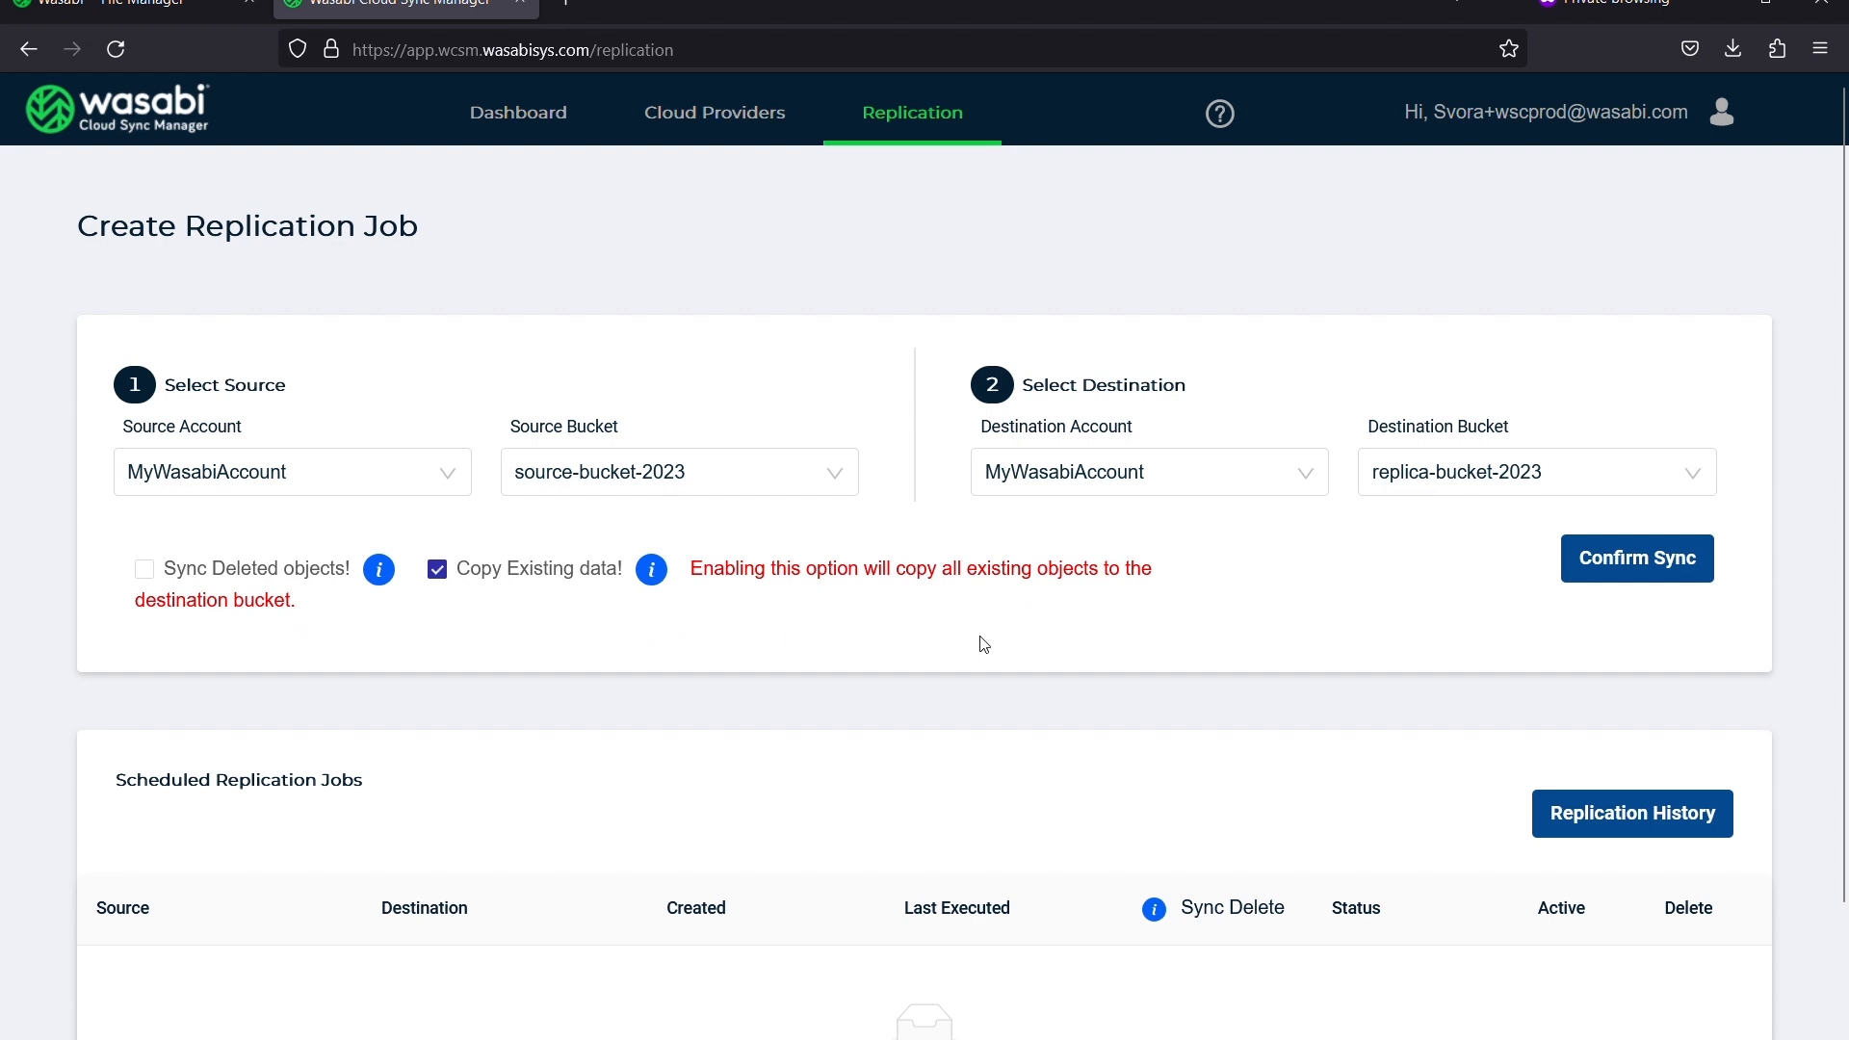
{"action": "left_click", "coordinate": [1629, 580]}
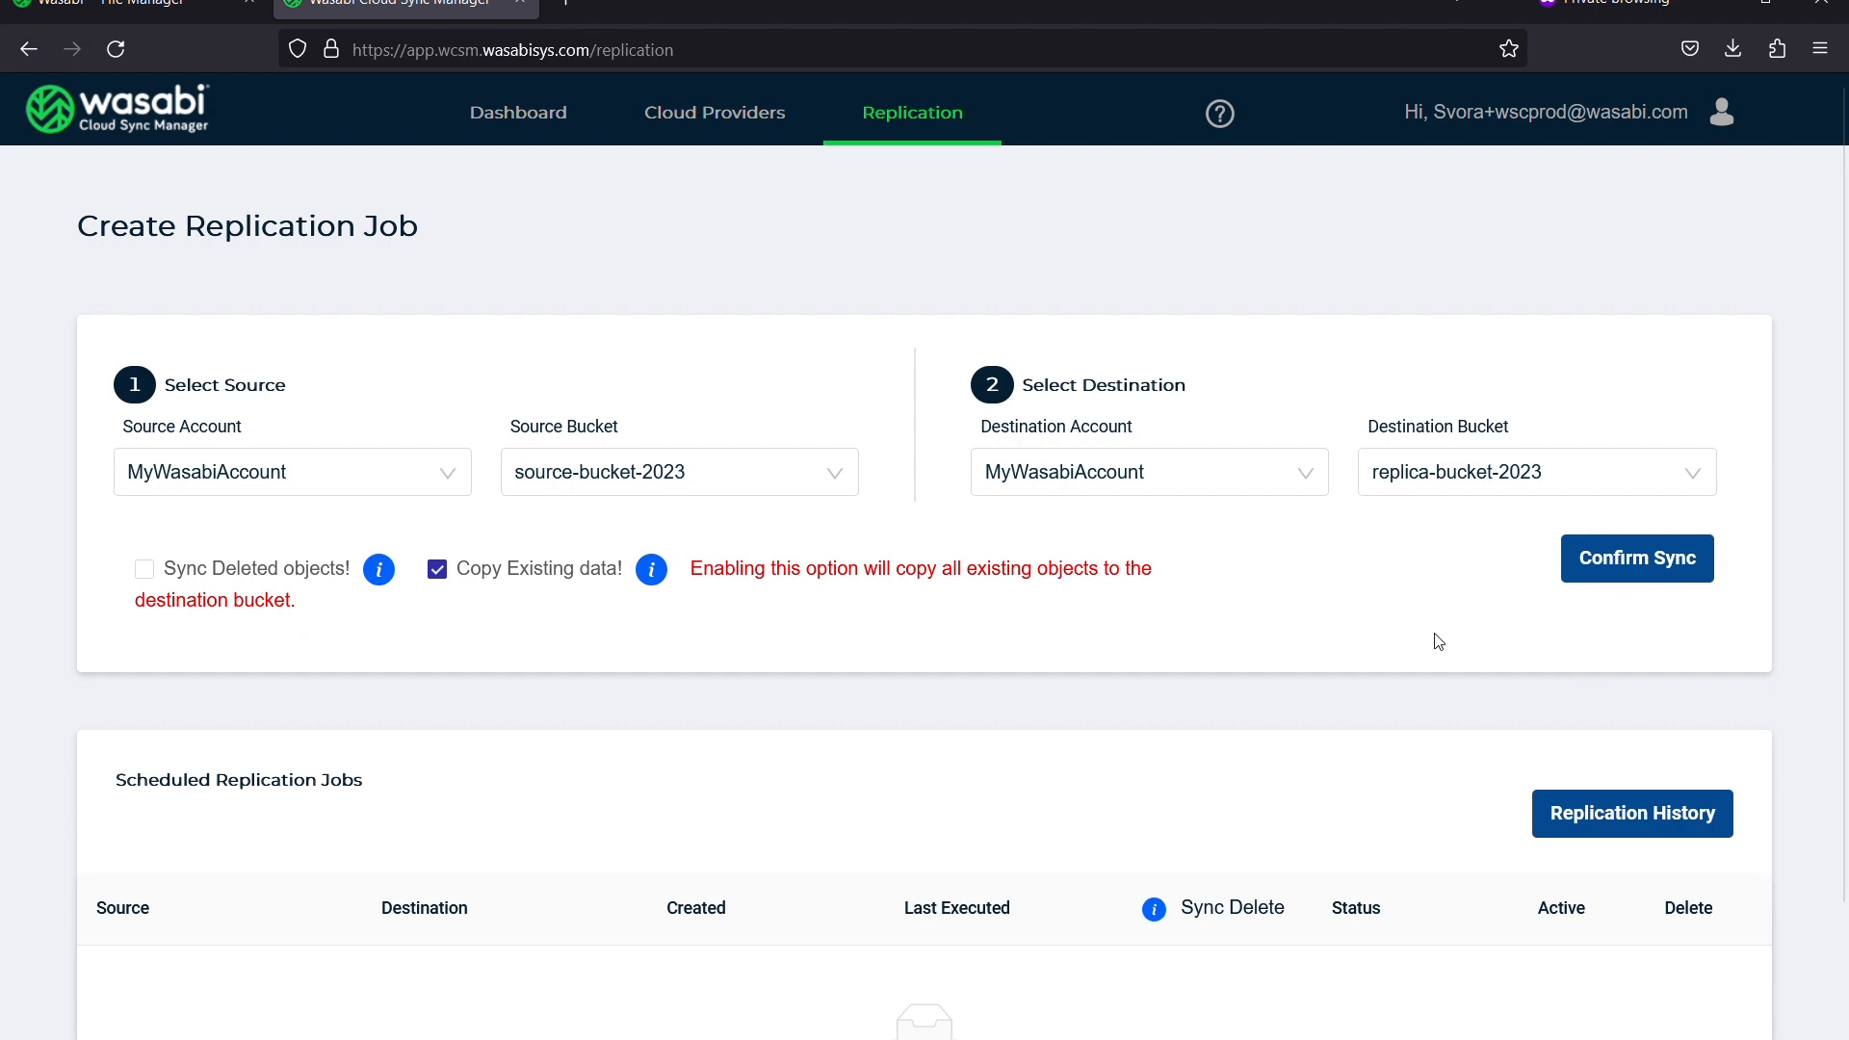
Check the scheduled replication job and its replication history, and return to the scheduled jobs list.
{"action": "scroll", "coordinate": [1251, 692], "scroll_direction": "down", "scroll_amount": 2}
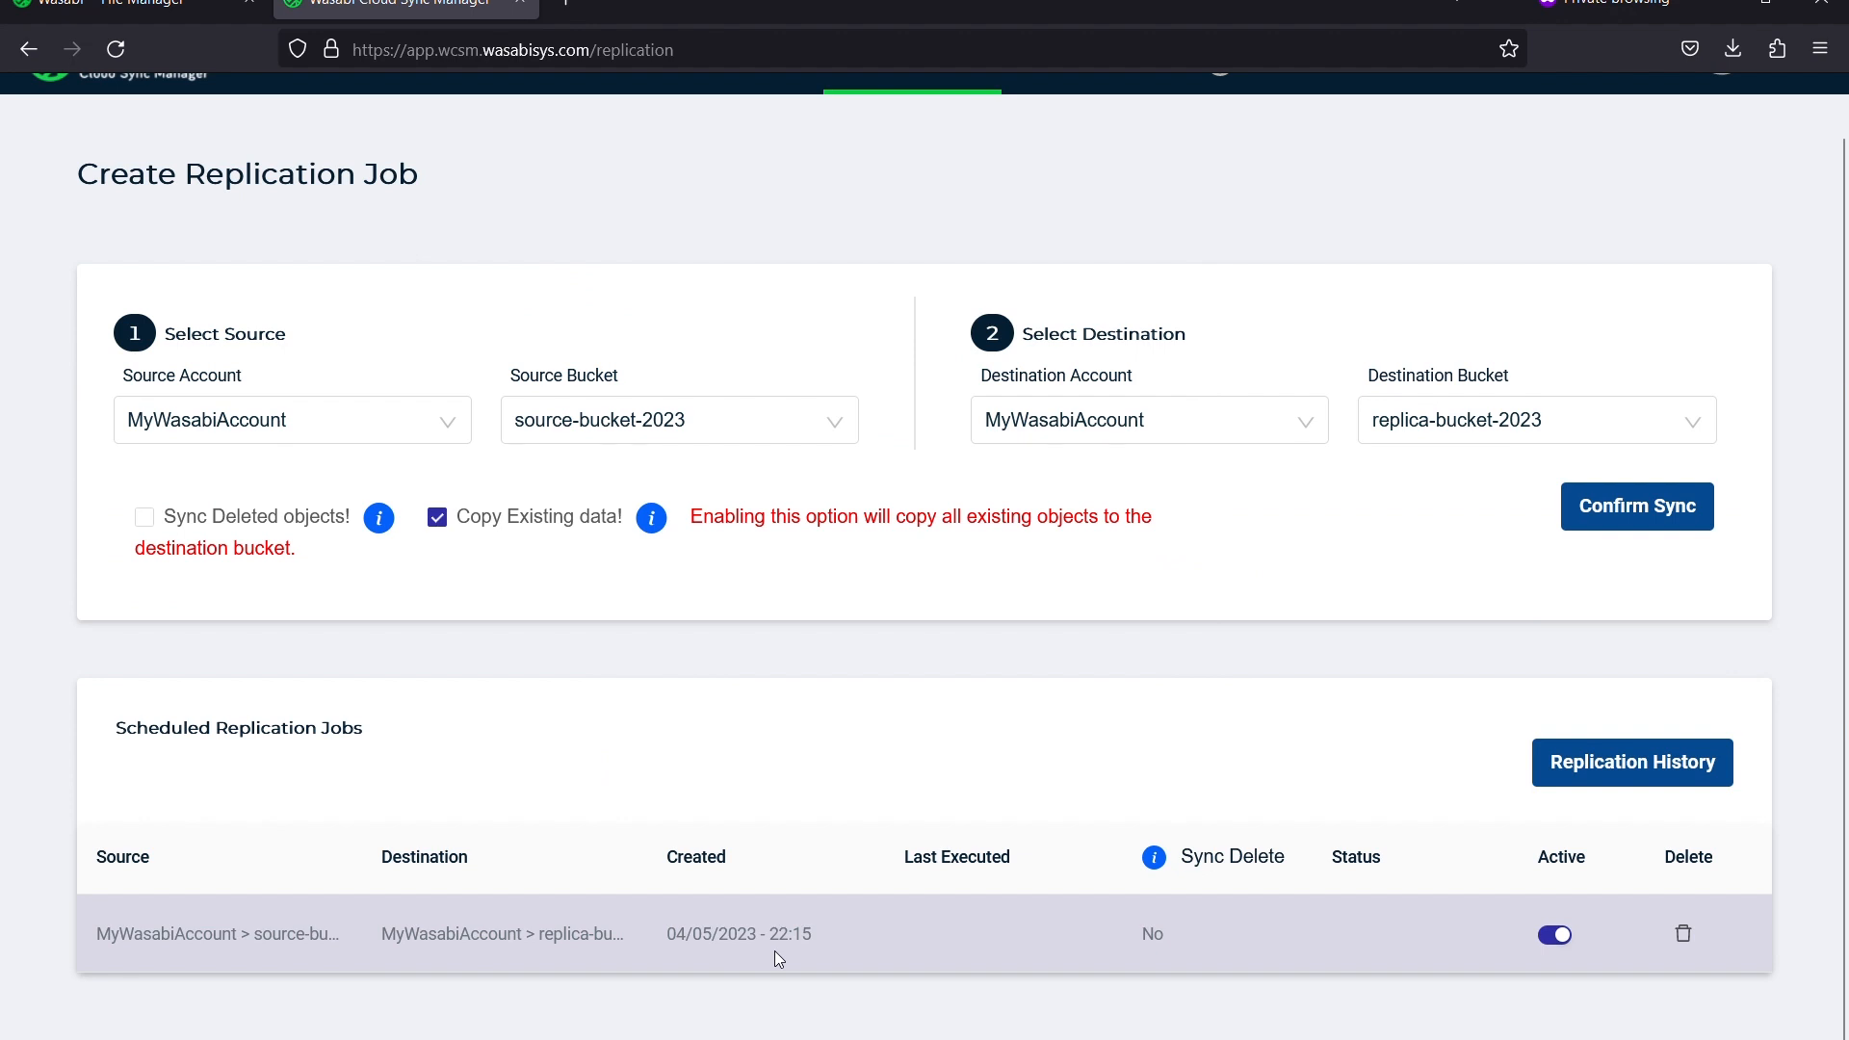
{"action": "left_click", "coordinate": [1633, 775]}
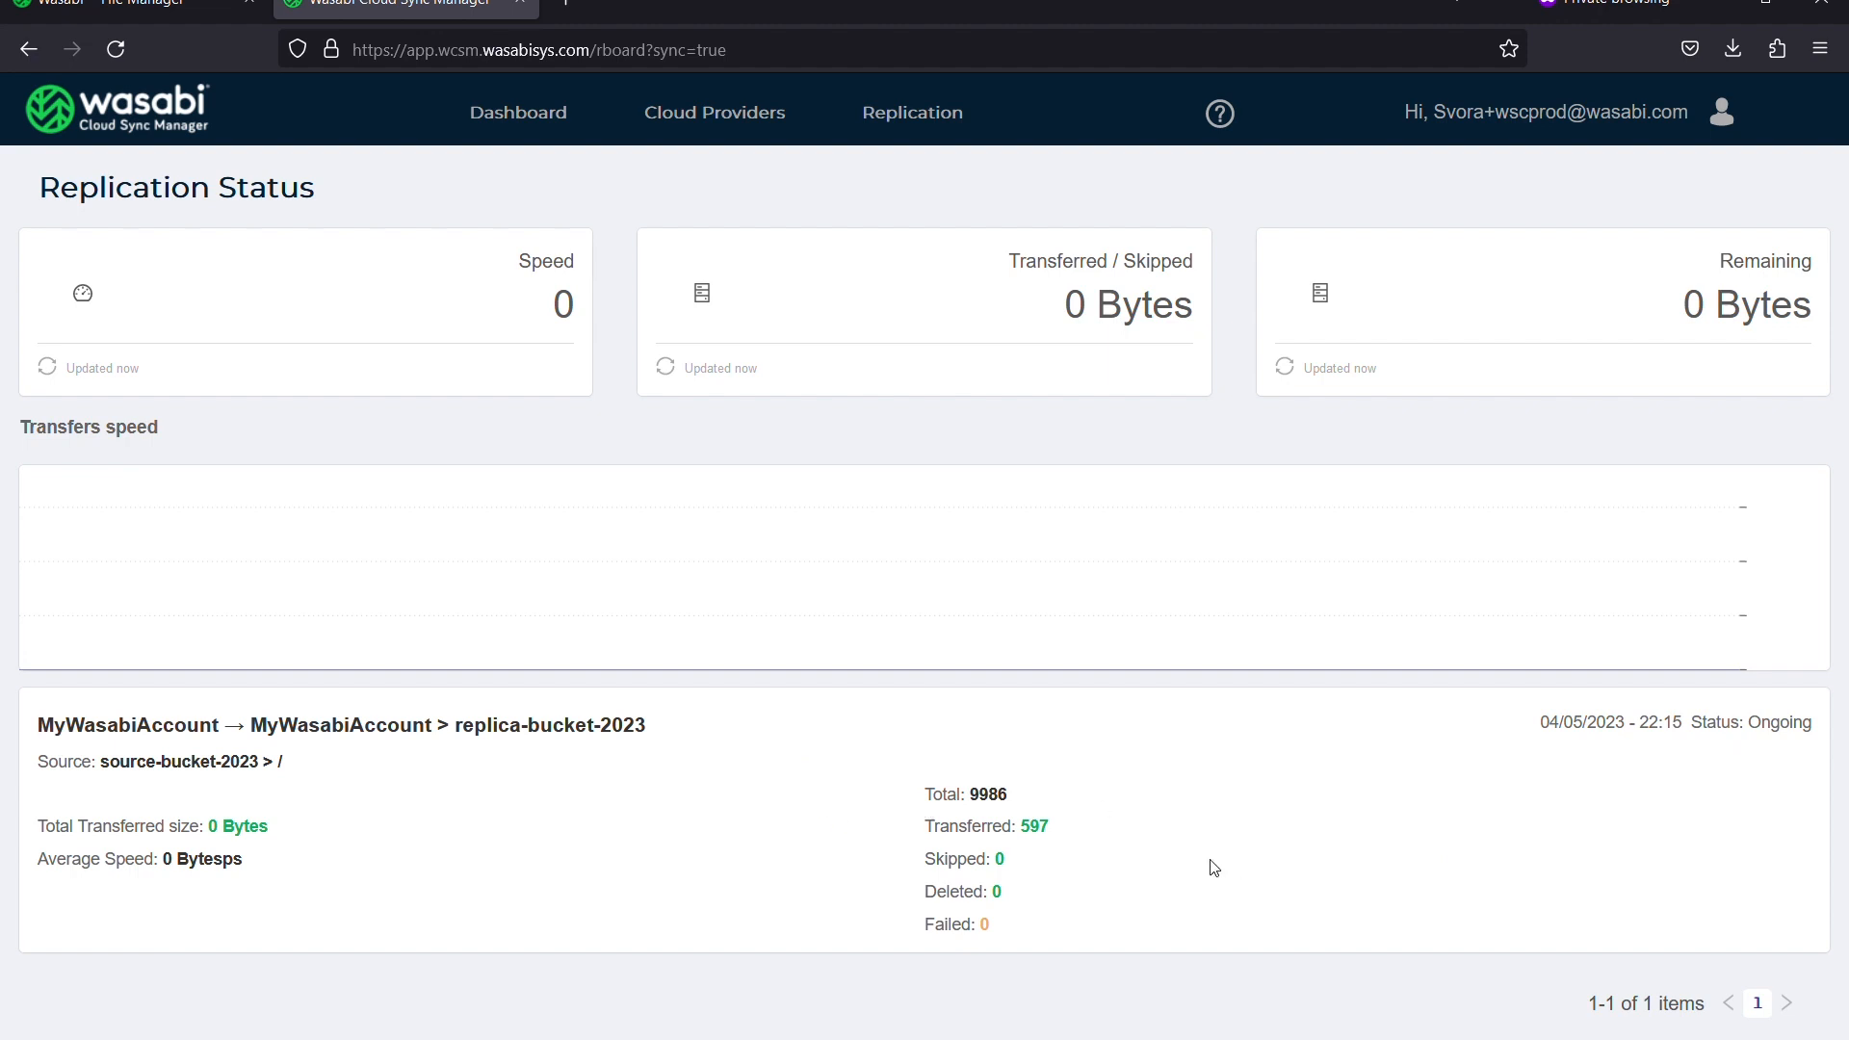
{"action": "left_click", "coordinate": [932, 121]}
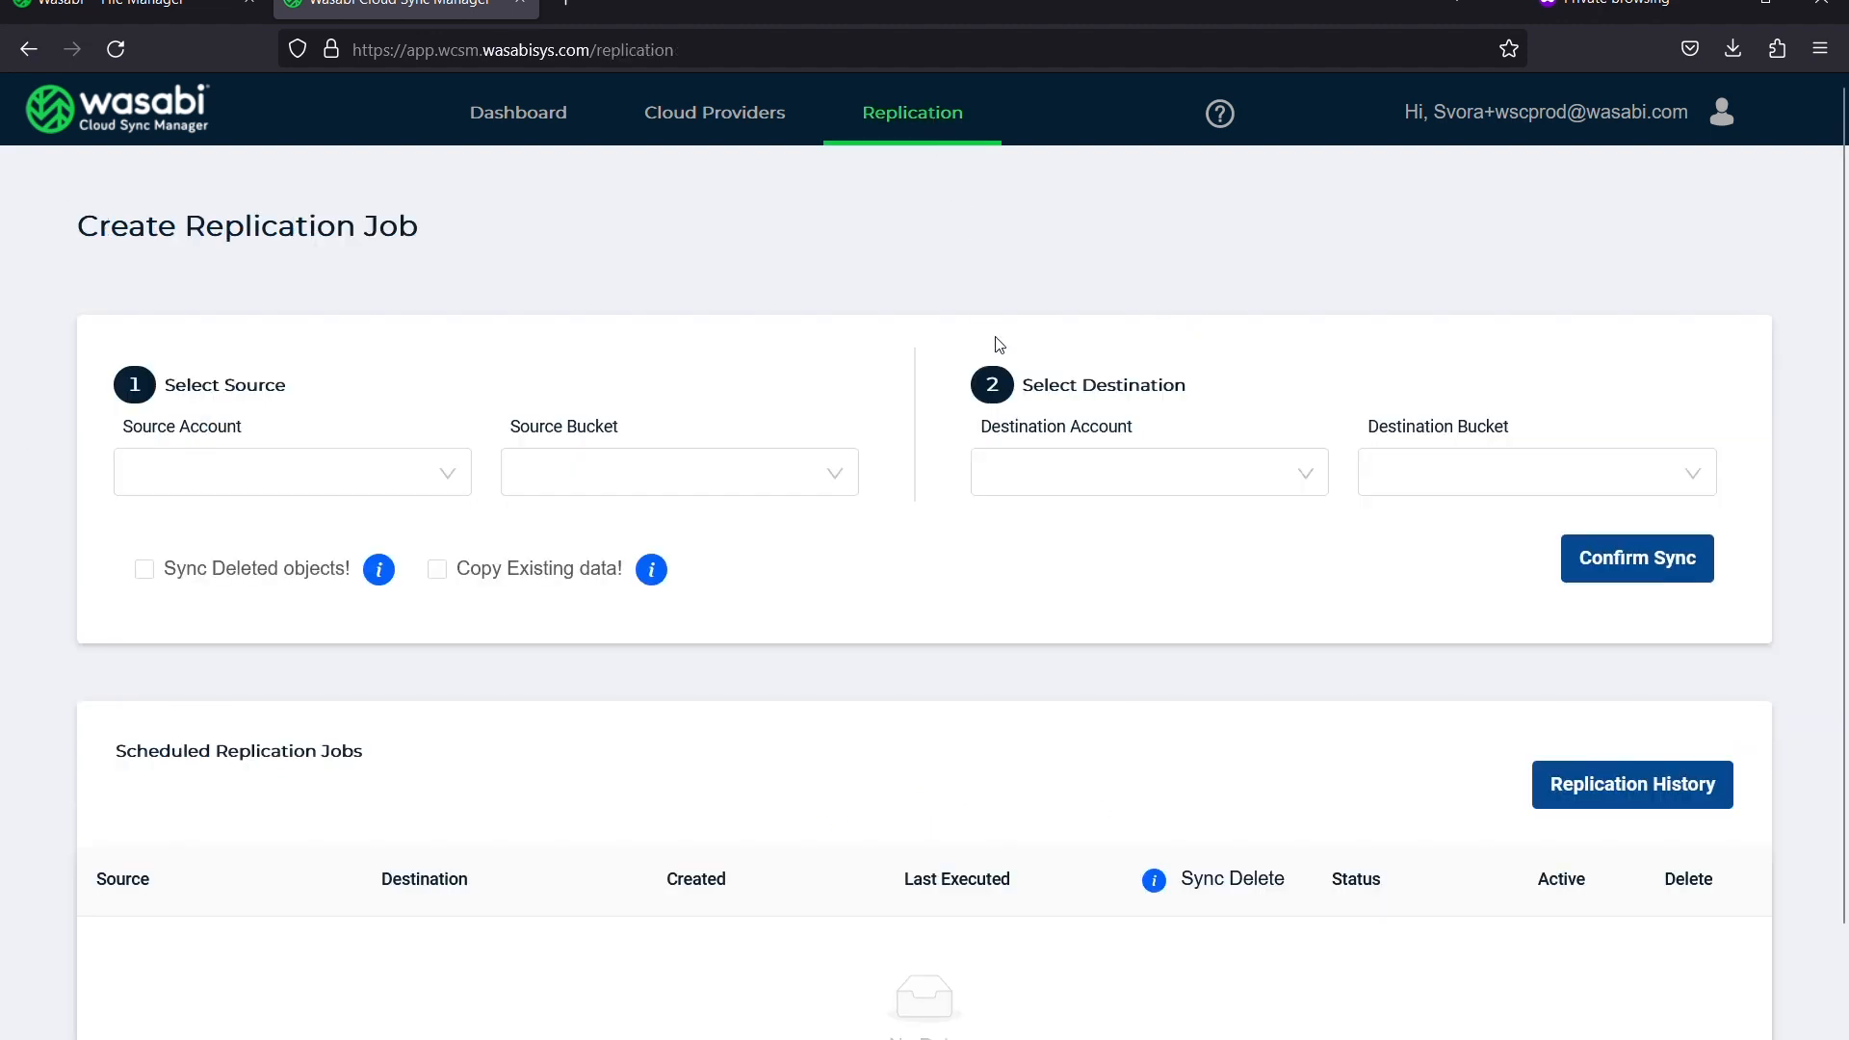
{"action": "scroll", "coordinate": [943, 611], "scroll_direction": "down", "scroll_amount": 3}
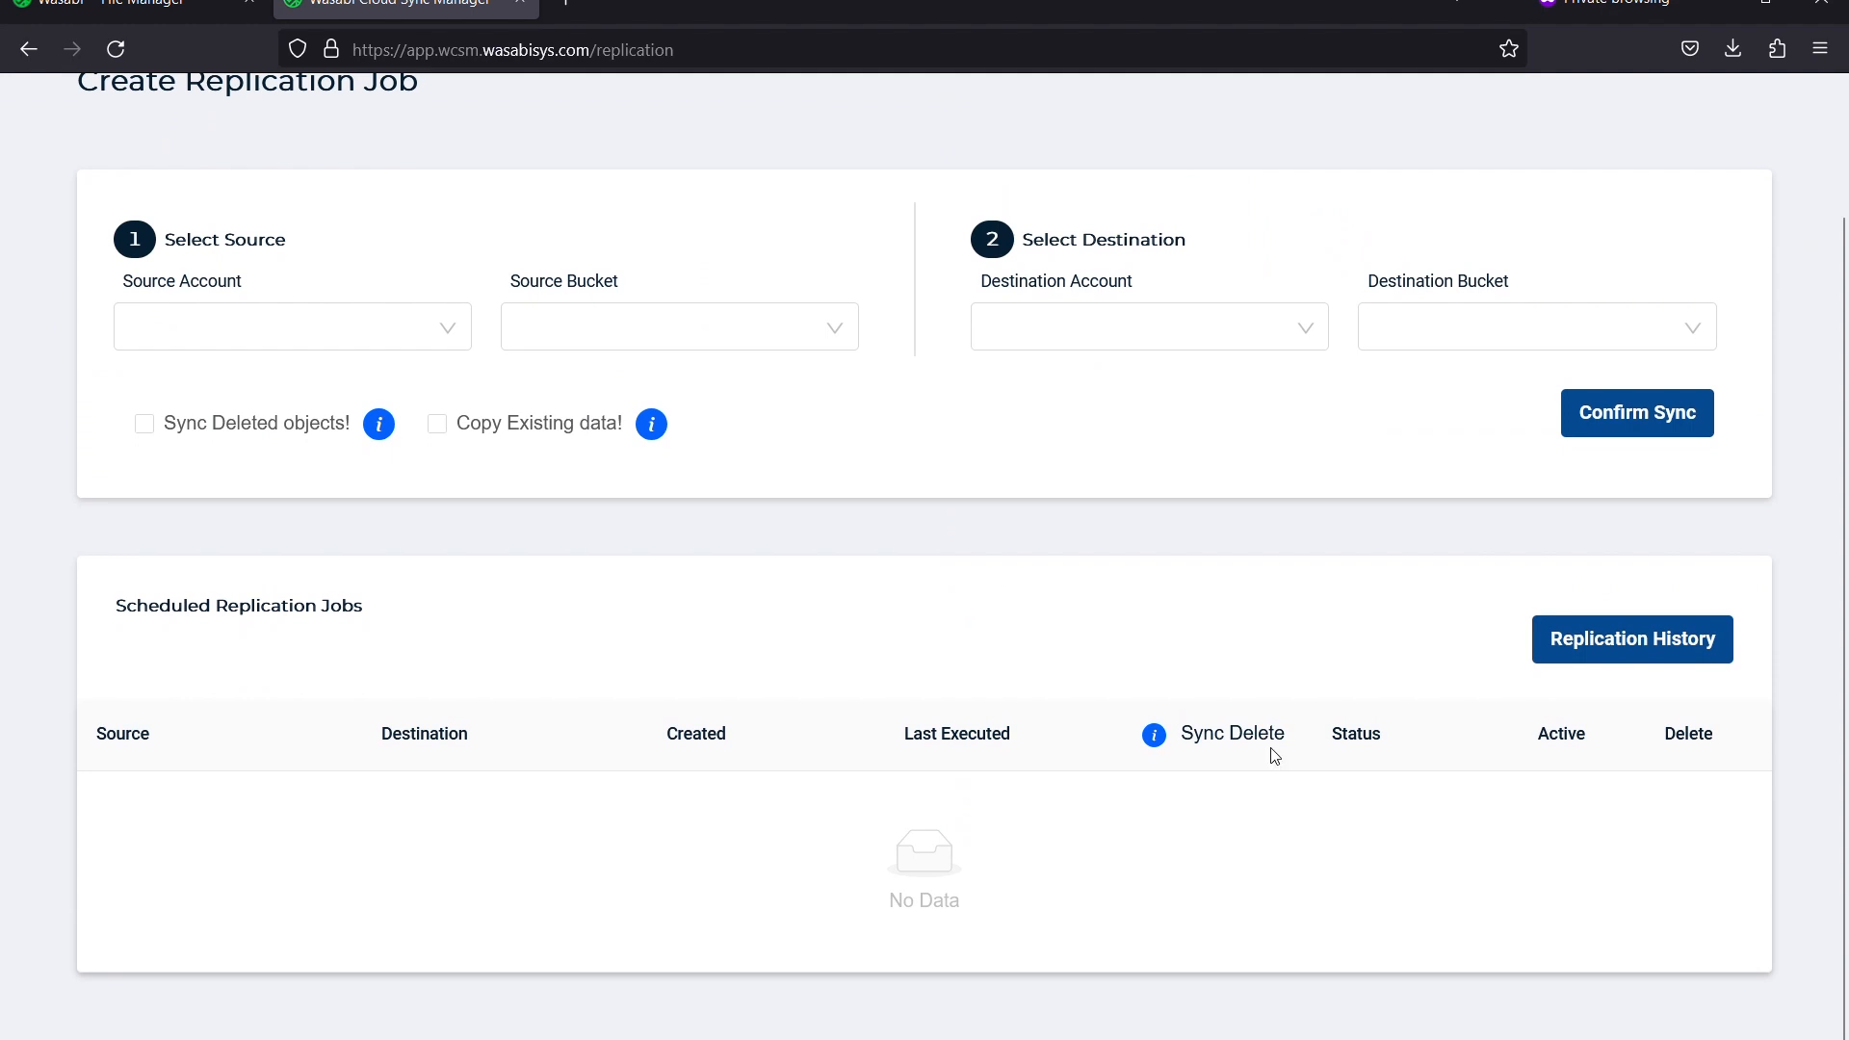